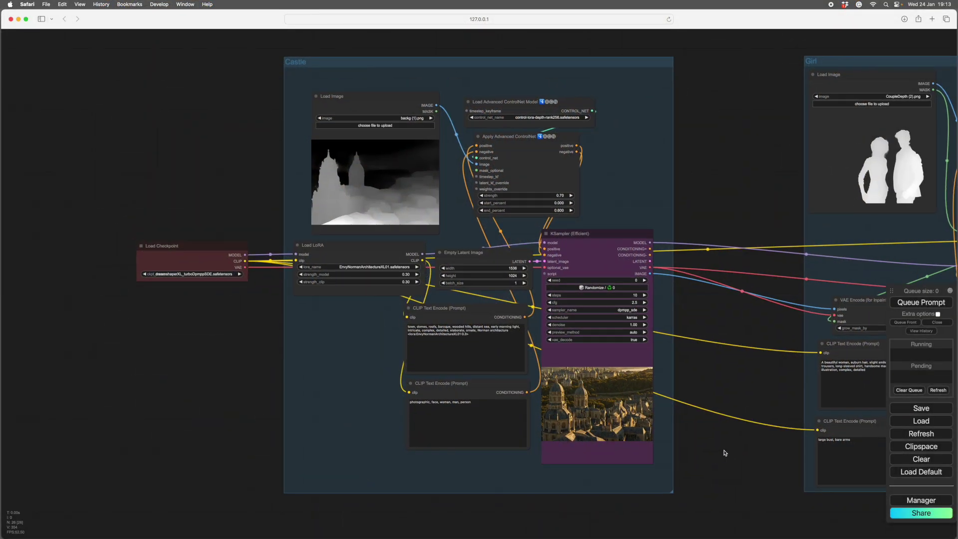
Look over the whole node workflow, from the Castle group through the Girl group to the Merge group.
scroll(723, 452, "up", 1)
scroll(723, 452, "down", 1)
left_click_drag(731, 449, 726, 456)
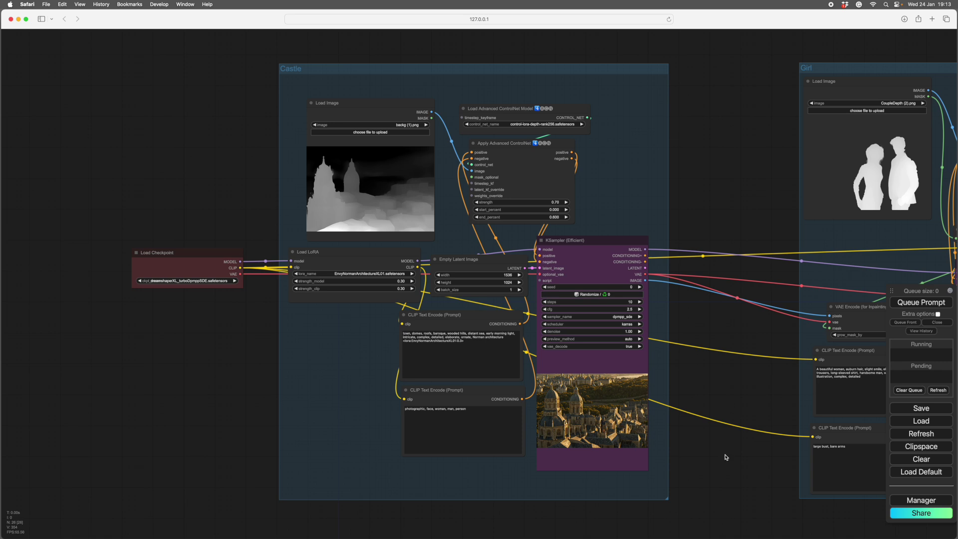
left_click_drag(727, 457, 287, 466)
left_click_drag(662, 469, 398, 467)
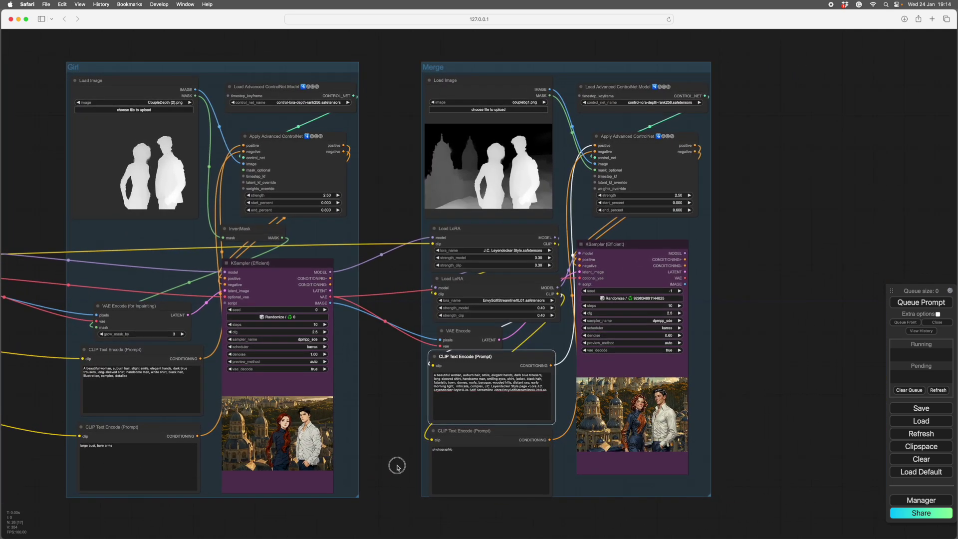
left_click_drag(397, 468, 719, 468)
left_click_drag(342, 472, 692, 466)
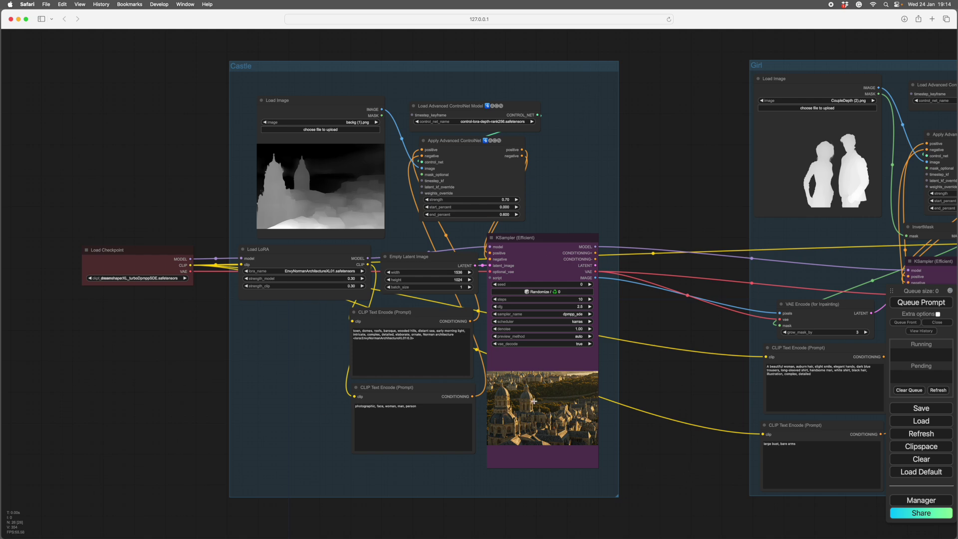
Examine the KSampler output images of the Castle, Girl and Merge groups in turn.
scroll(657, 452, "up", 6)
left_click_drag(657, 454, 677, 428)
scroll(677, 430, "down", 7)
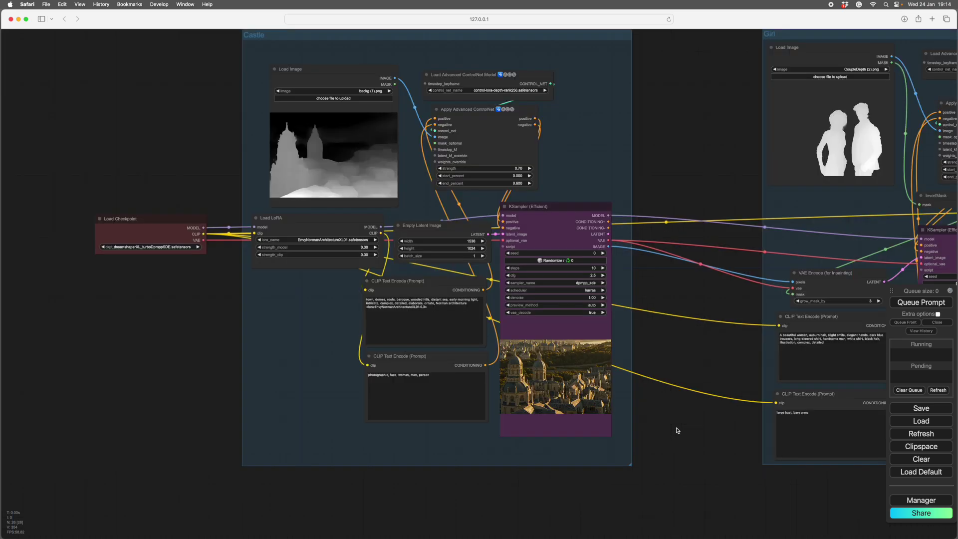
scroll(677, 430, "up", 1)
left_click_drag(701, 445, 229, 437)
left_click_drag(551, 499, 579, 498)
scroll(585, 490, "up", 2)
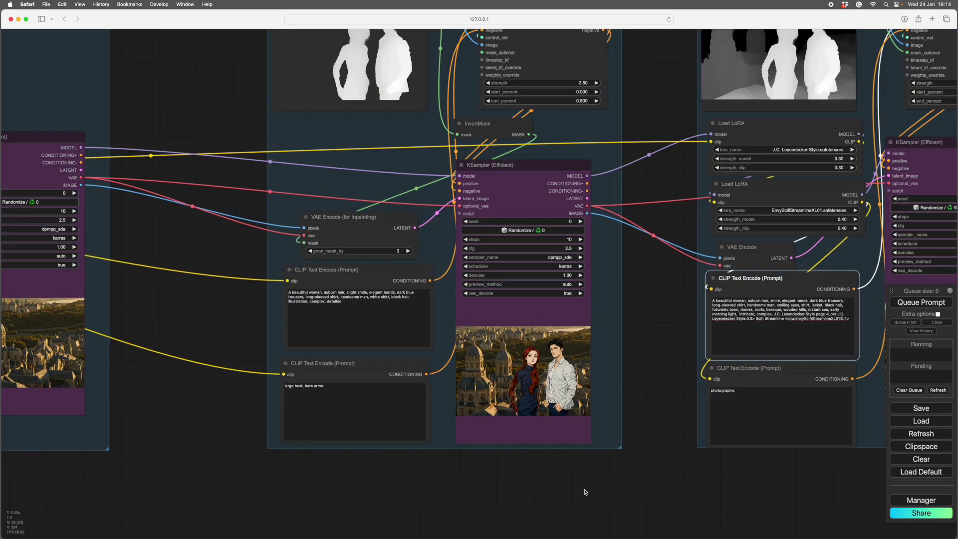
scroll(586, 492, "up", 2)
scroll(554, 530, "down", 5)
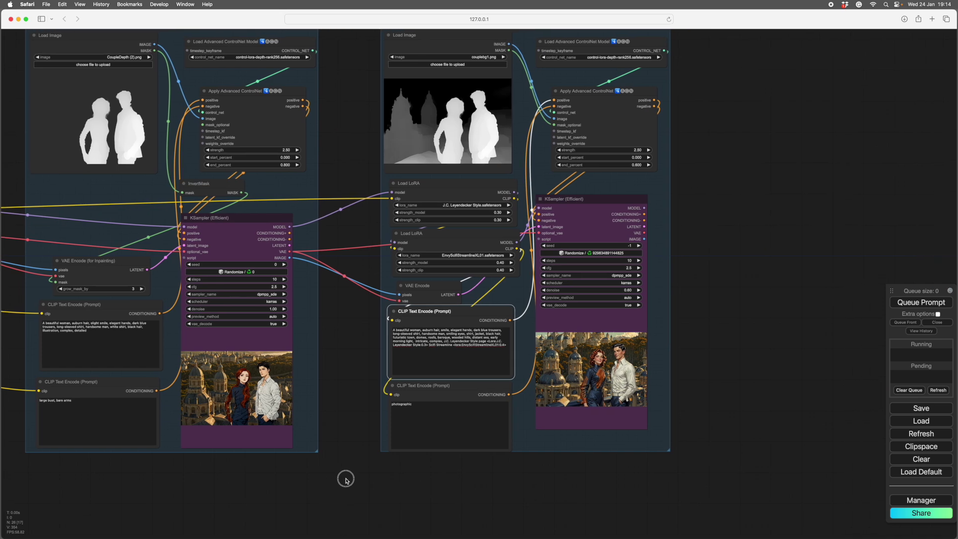
left_click_drag(346, 479, 347, 479)
scroll(538, 469, "up", 5)
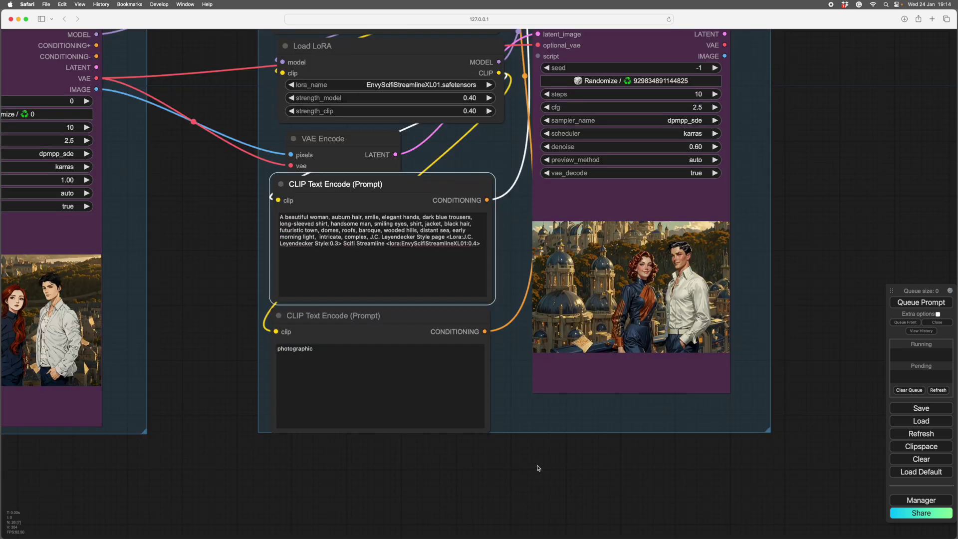
scroll(537, 466, "down", 5)
left_click_drag(439, 480, 639, 495)
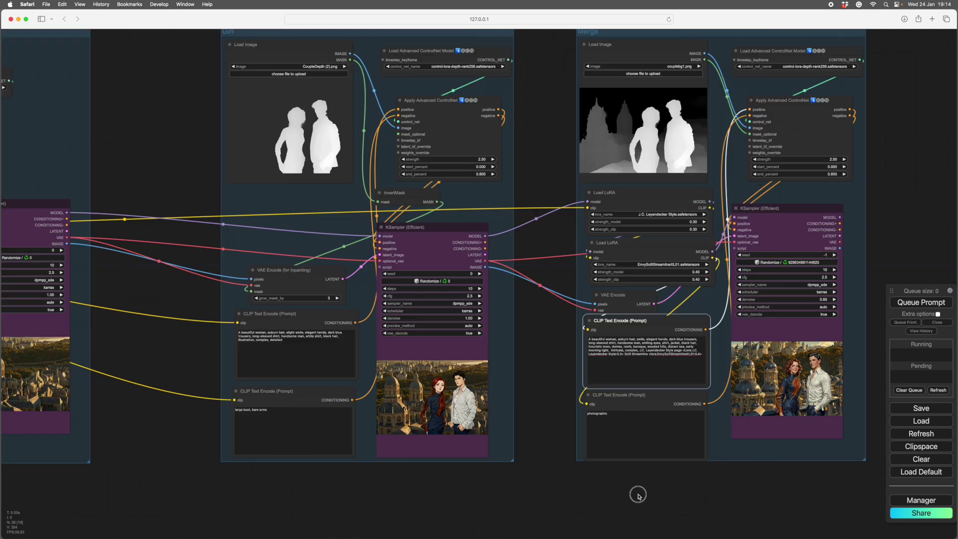
left_click_drag(178, 489, 774, 519)
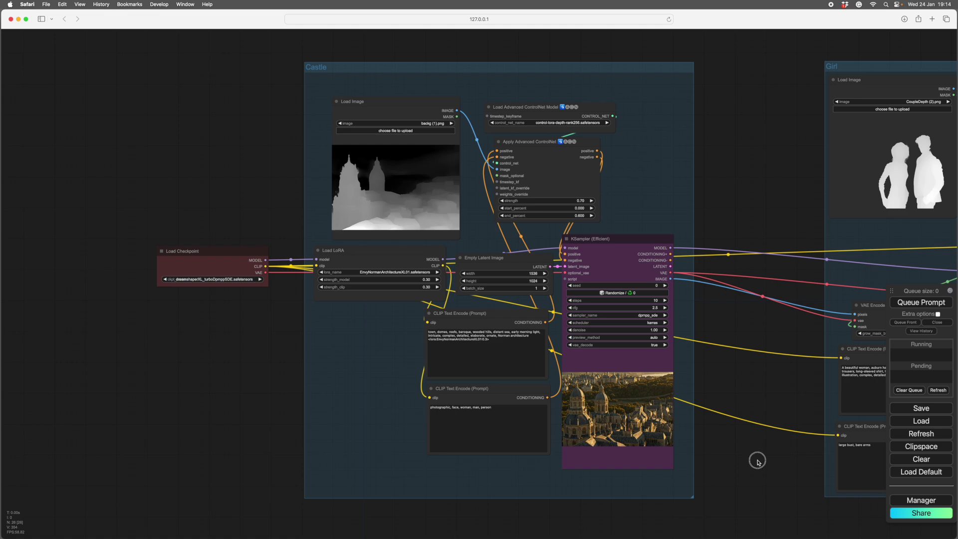
Examine the Castle group's depth image, ControlNet, checkpoint, LoRA, latent size, prompts and KSampler settings.
left_click_drag(756, 455, 769, 527)
scroll(747, 273, "up", 6)
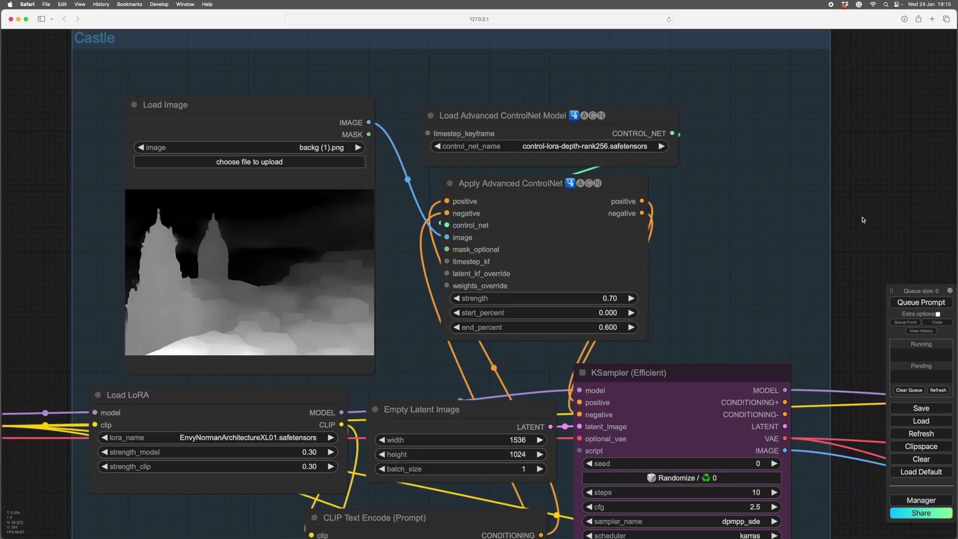
left_click_drag(864, 220, 914, 223)
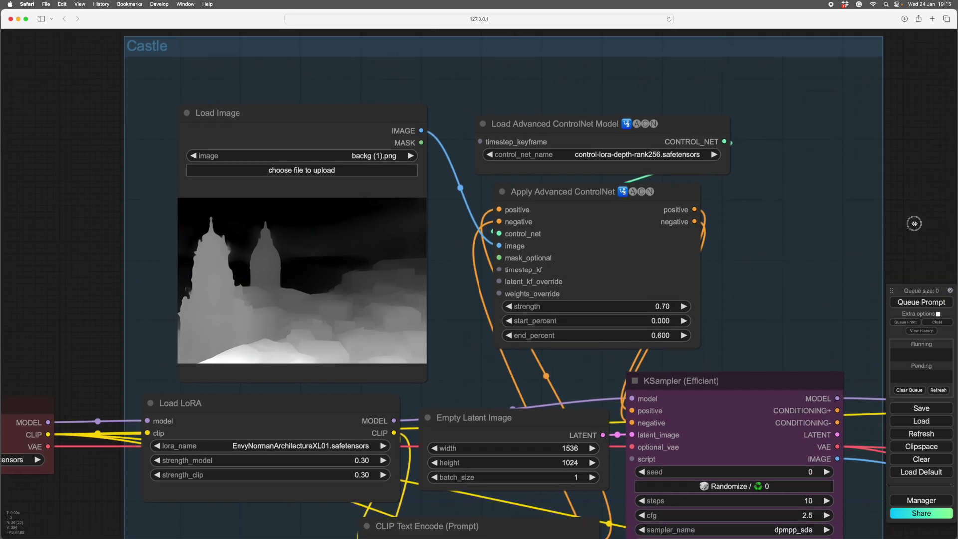
scroll(915, 224, "down", 3)
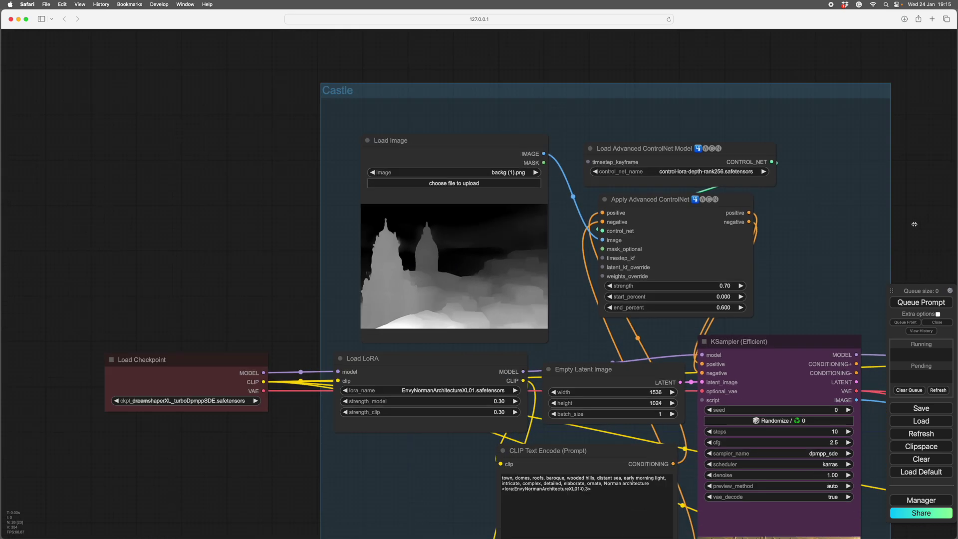
left_click_drag(915, 224, 854, 125)
scroll(863, 146, "down", 2)
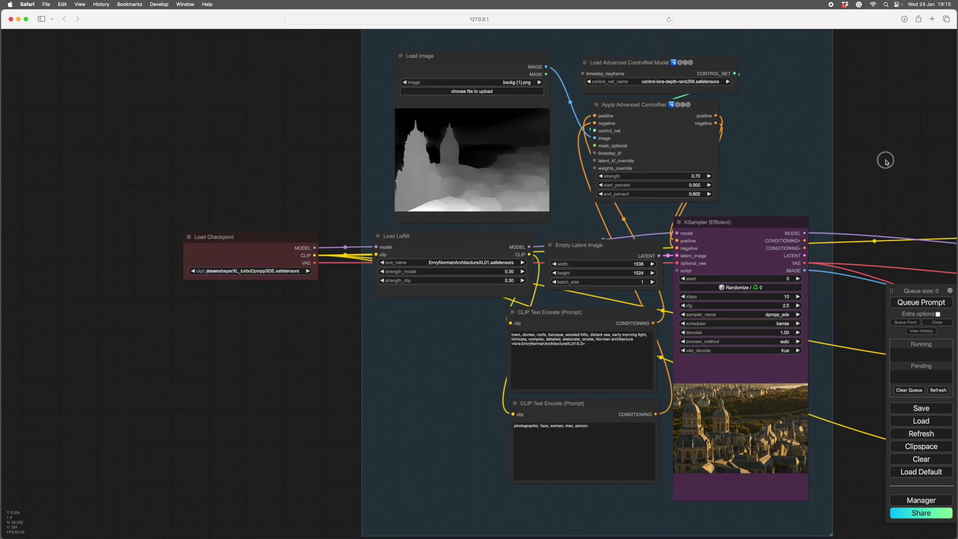
left_click_drag(886, 162, 815, 135)
scroll(816, 252, "up", 3)
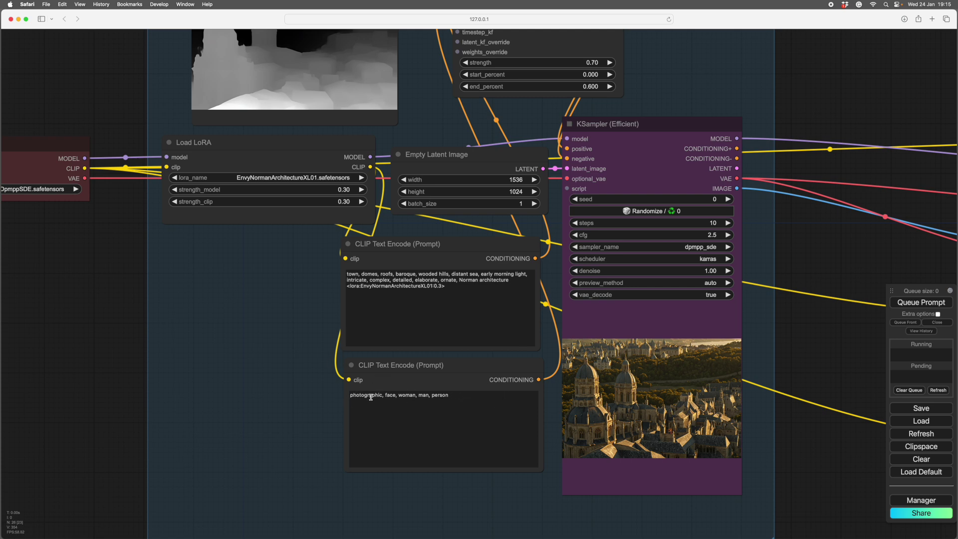
Examine the Girl group's couple depth image, ControlNet settings, InvertMask and VAE Encode (for Inpainting) nodes.
left_click_drag(830, 360, 382, 506)
scroll(429, 147, "up", 4)
left_click_drag(429, 146, 293, 294)
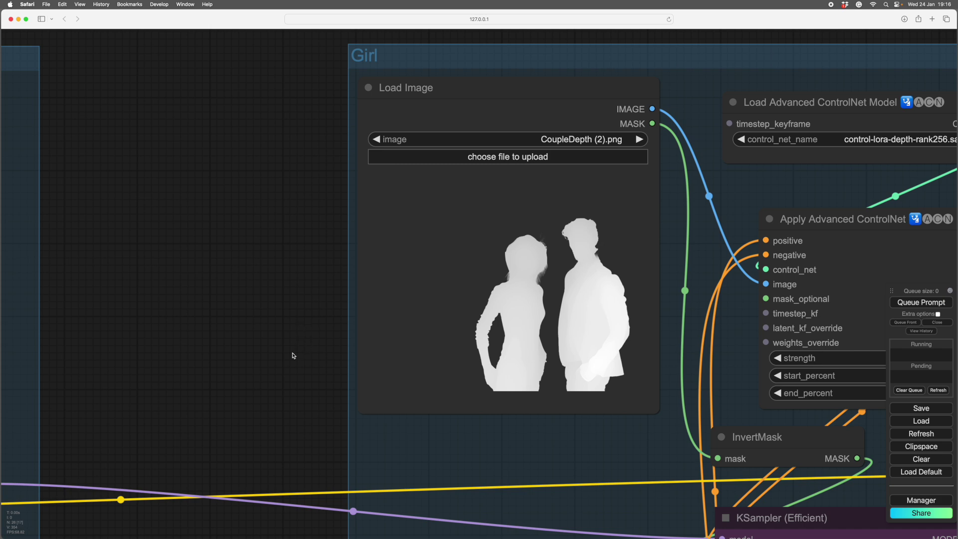
scroll(293, 356, "down", 2)
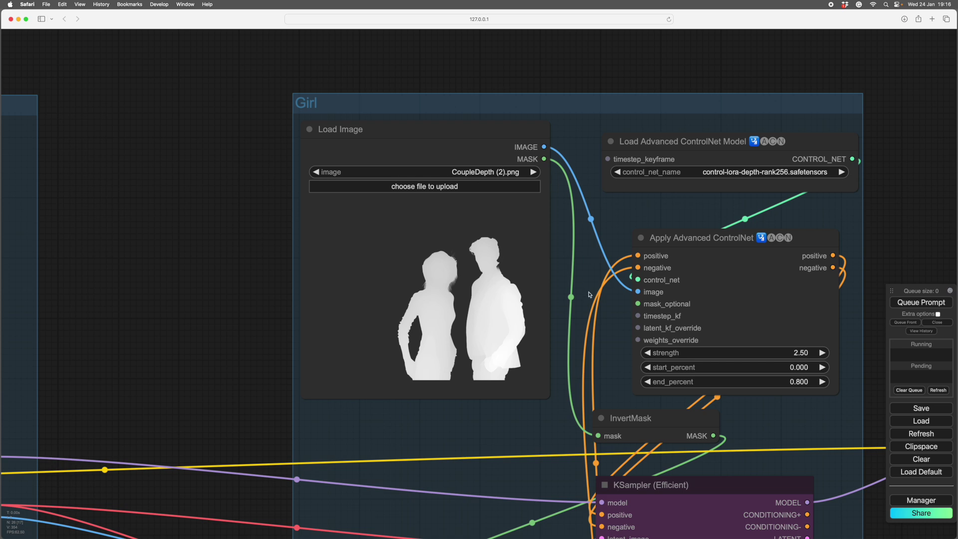
left_click_drag(181, 395, 125, 365)
scroll(125, 367, "down", 3)
scroll(125, 367, "right", 1)
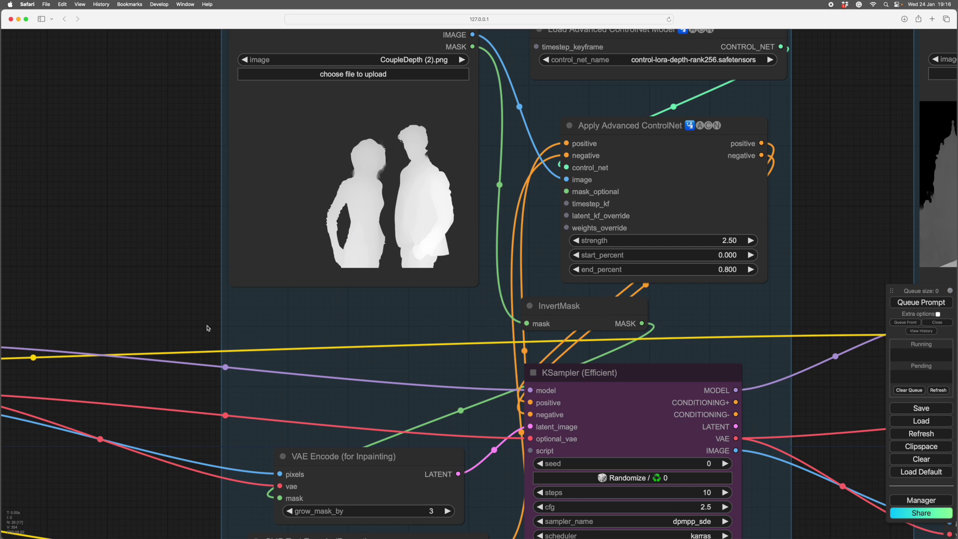
scroll(208, 328, "down", 5)
scroll(208, 328, "left", 1)
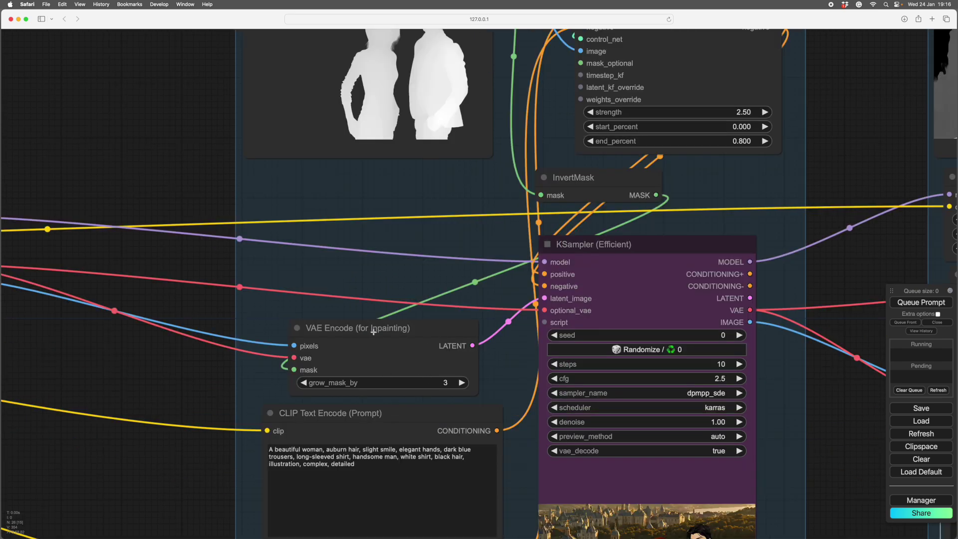
Examine the Girl group's incoming connections, positive and negative prompts, KSampler settings and output image.
scroll(200, 385, "down", 5)
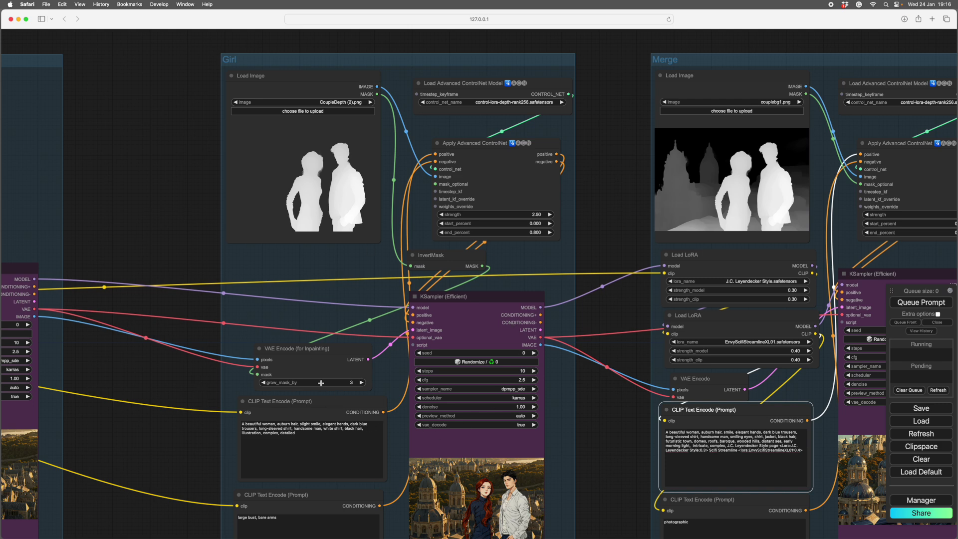
scroll(260, 412, "down", 3)
scroll(628, 444, "left", 5)
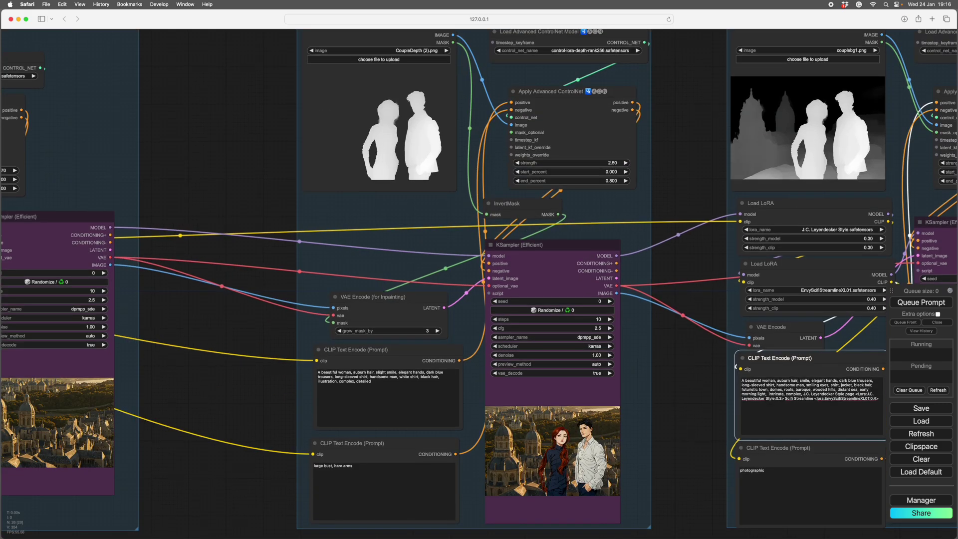
scroll(667, 463, "up", 5)
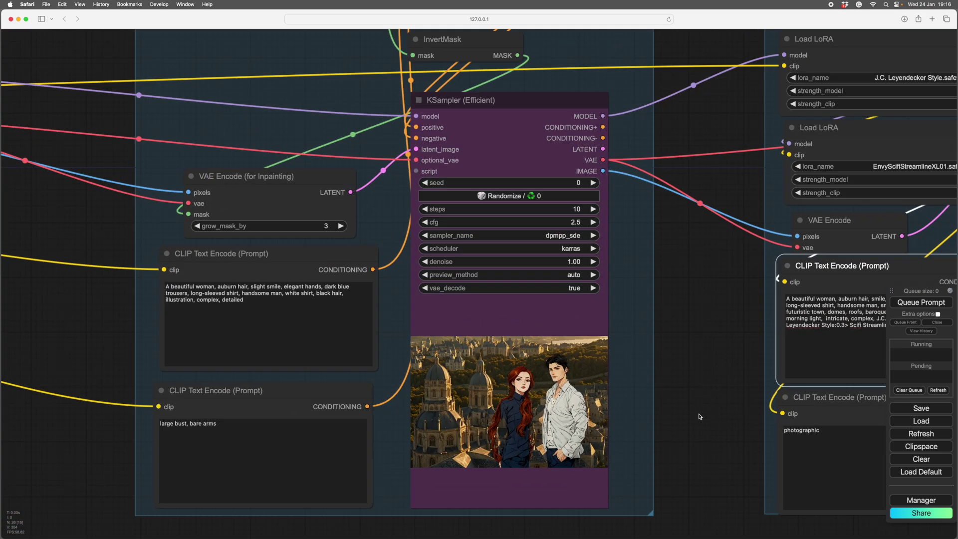
scroll(744, 402, "up", 5)
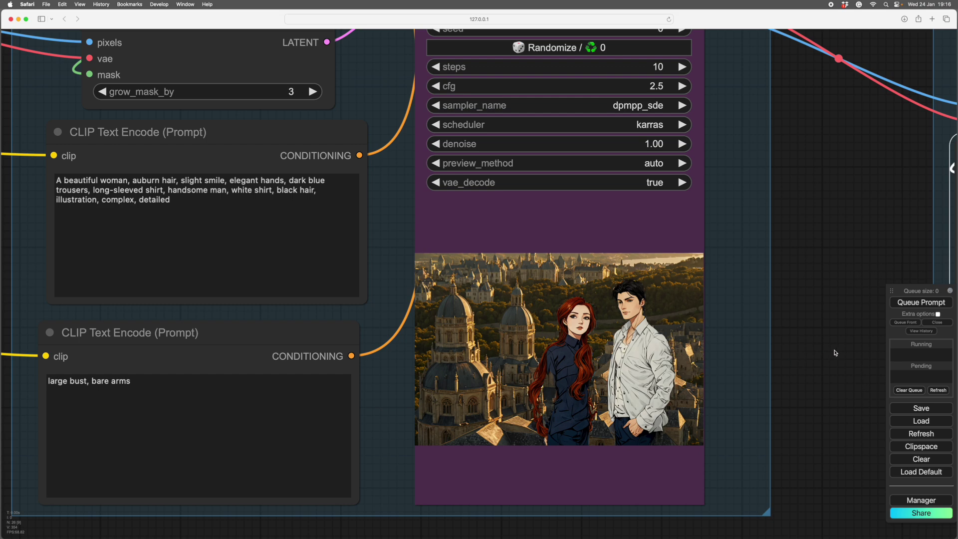
scroll(836, 352, "down", 3)
left_click_drag(846, 320, 847, 352)
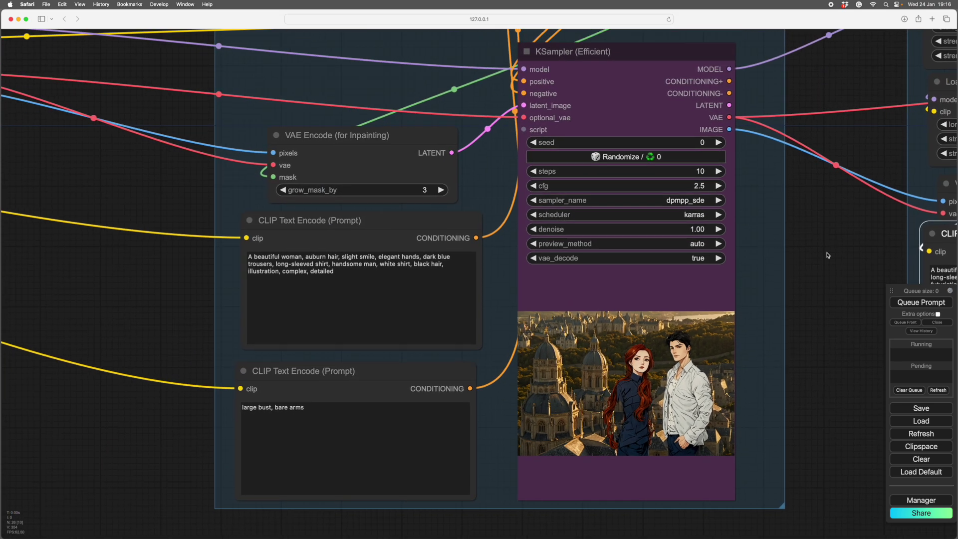
left_click_drag(844, 303, 839, 518)
left_click_drag(852, 242, 823, 327)
scroll(740, 276, "down", 10)
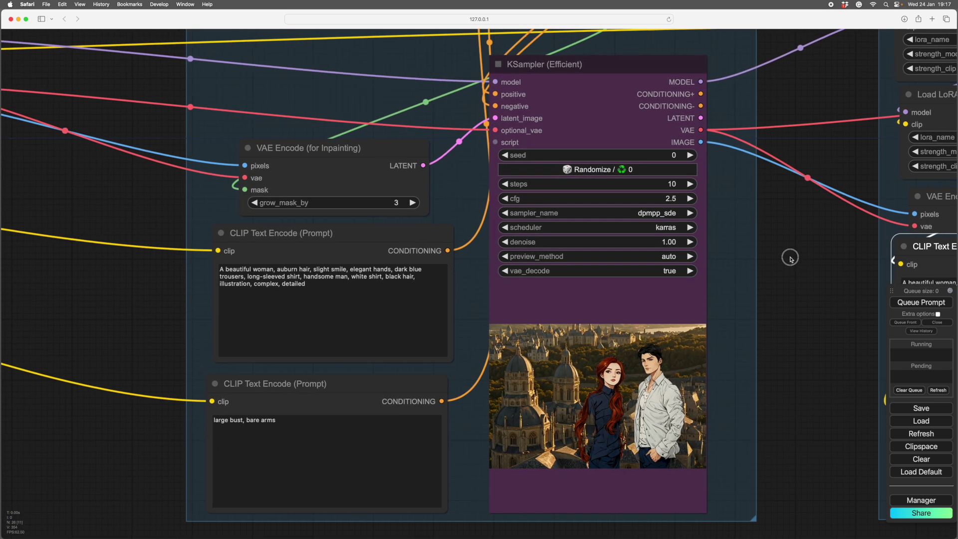
Examine the Merge group's combined depth image, ControlNet, two LoRA loaders, VAE Encode and KSampler settings.
left_click_drag(791, 360, 558, 381)
scroll(558, 380, "down", 3)
left_click_drag(558, 326, 329, 397)
scroll(779, 378, "down", 1)
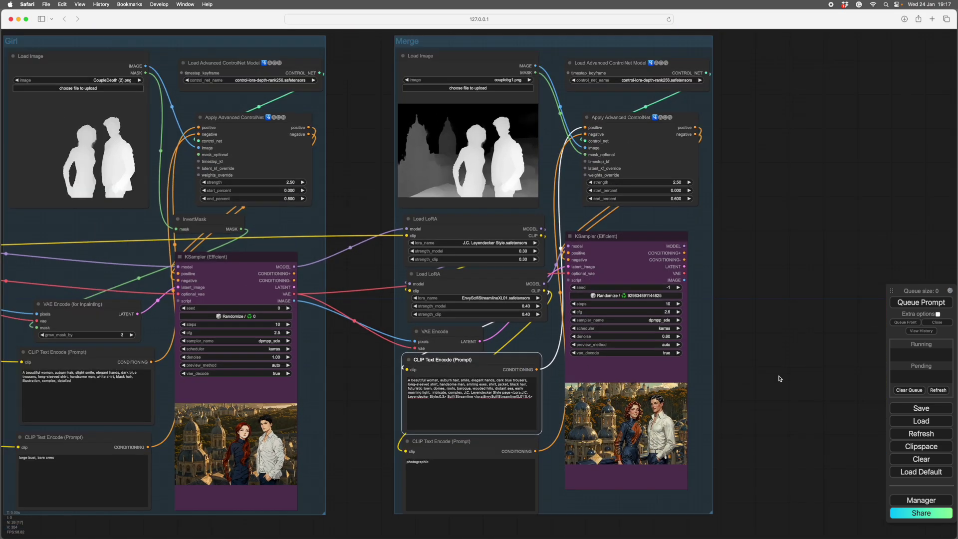
left_click_drag(798, 385, 888, 475)
scroll(844, 303, "up", 5)
left_click_drag(827, 224, 937, 244)
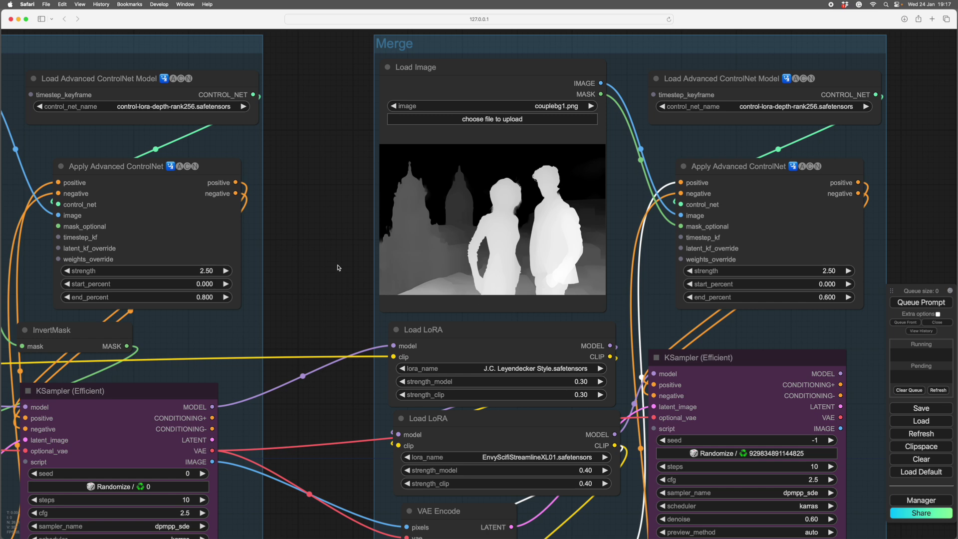
left_click_drag(338, 268, 301, 207)
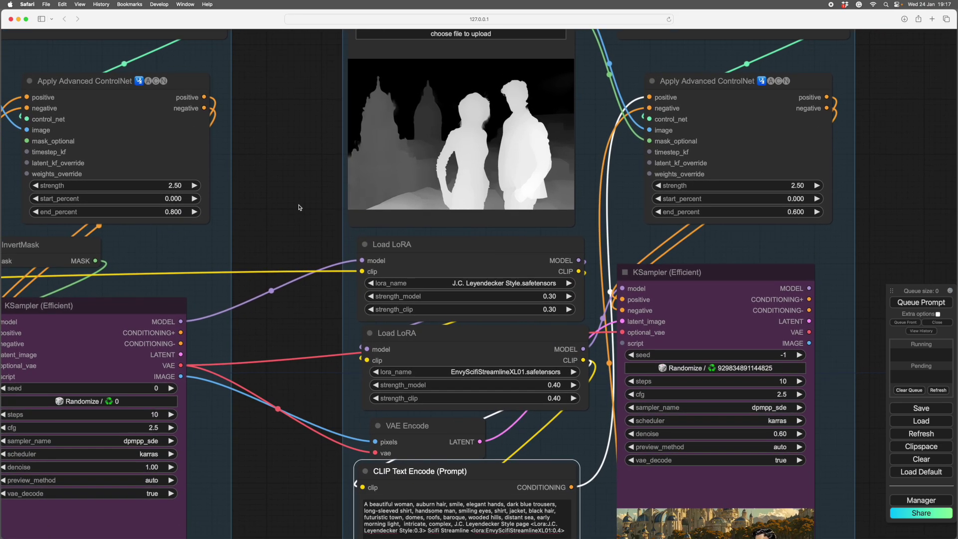
left_click_drag(289, 318, 280, 182)
Compare the Girl group's prompts and output image with the Merge group's positive and negative prompts.
left_click_drag(287, 364, 838, 343)
scroll(272, 315, "up", 4)
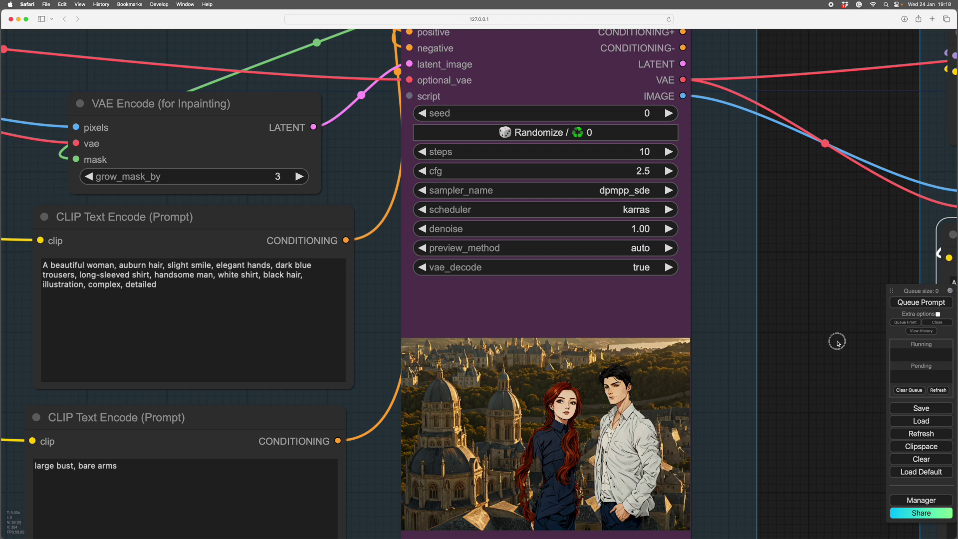
left_click_drag(838, 343, 302, 327)
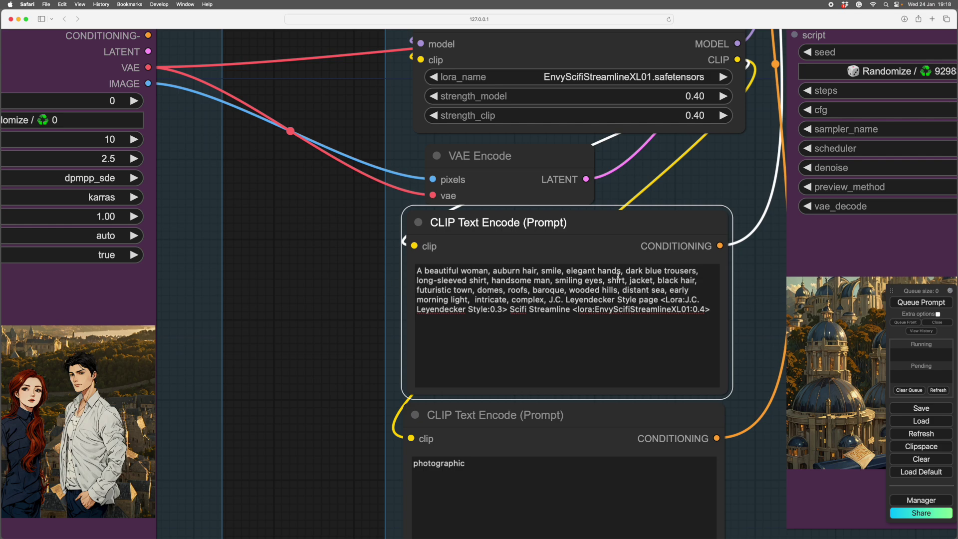
left_click_drag(273, 344, 757, 357)
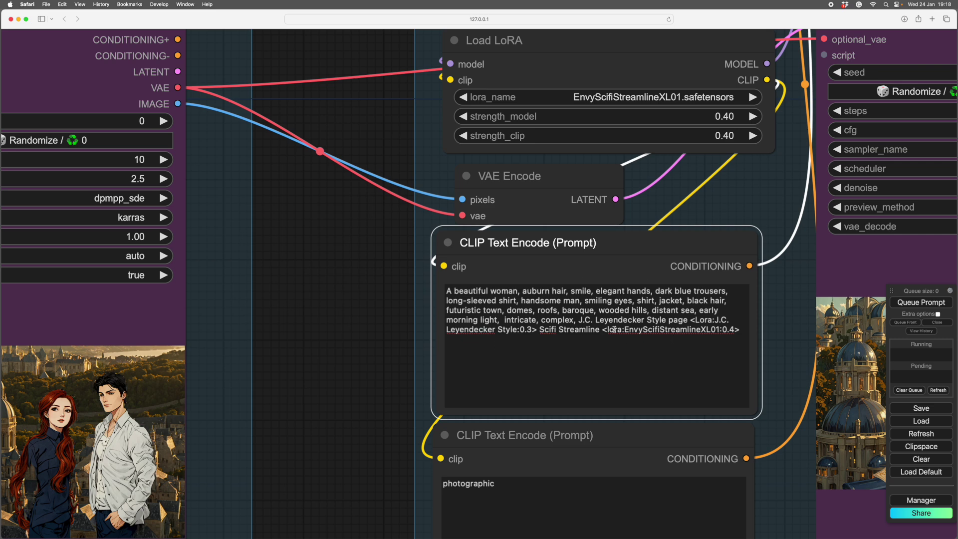
left_click_drag(358, 358, 345, 356)
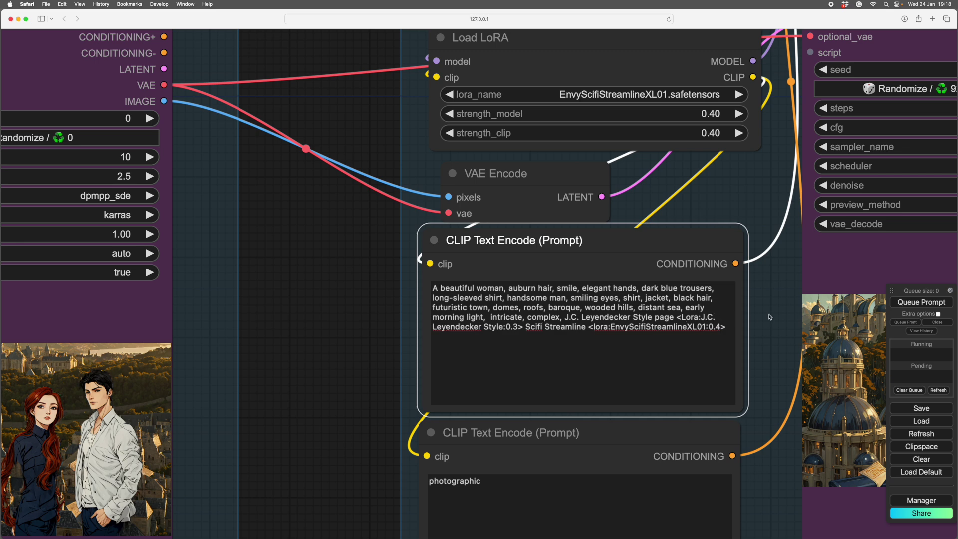
left_click_drag(770, 314, 735, 294)
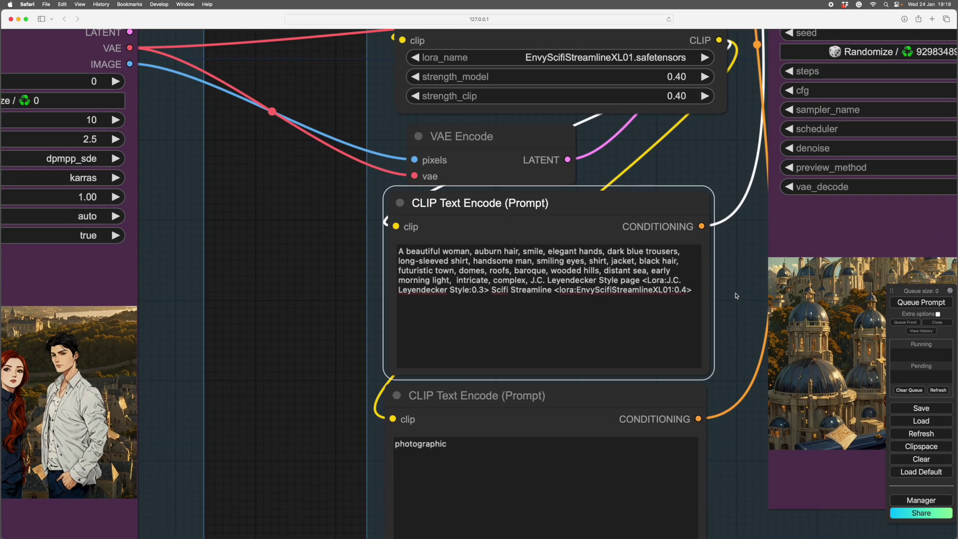
scroll(732, 320, "down", 5)
scroll(725, 363, "up", 4)
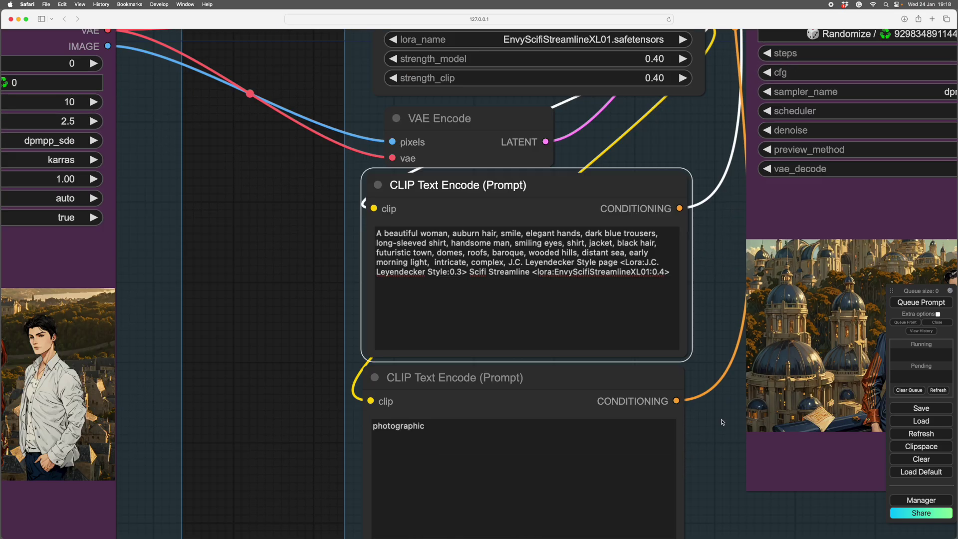
scroll(721, 350, "up", 3)
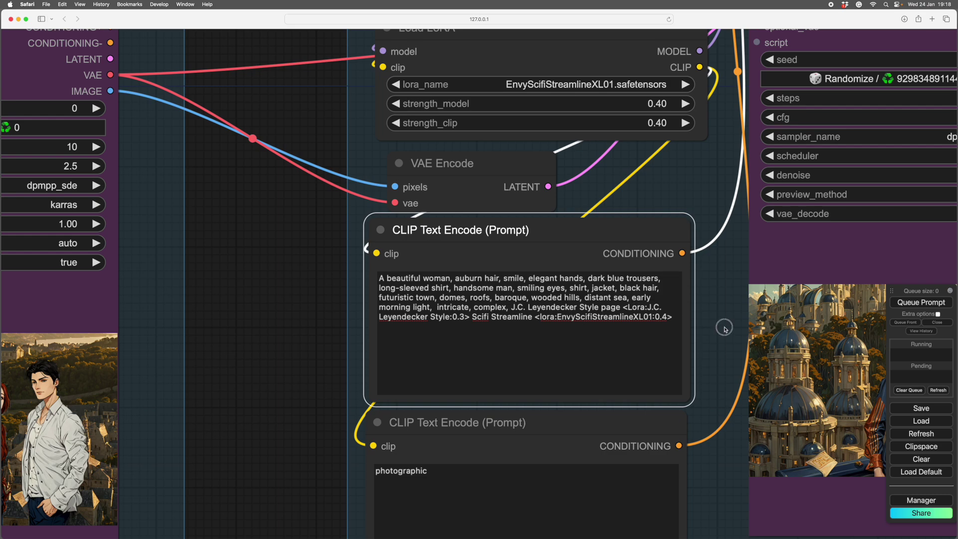
left_click_drag(725, 327, 720, 248)
left_click_drag(713, 397, 781, 405)
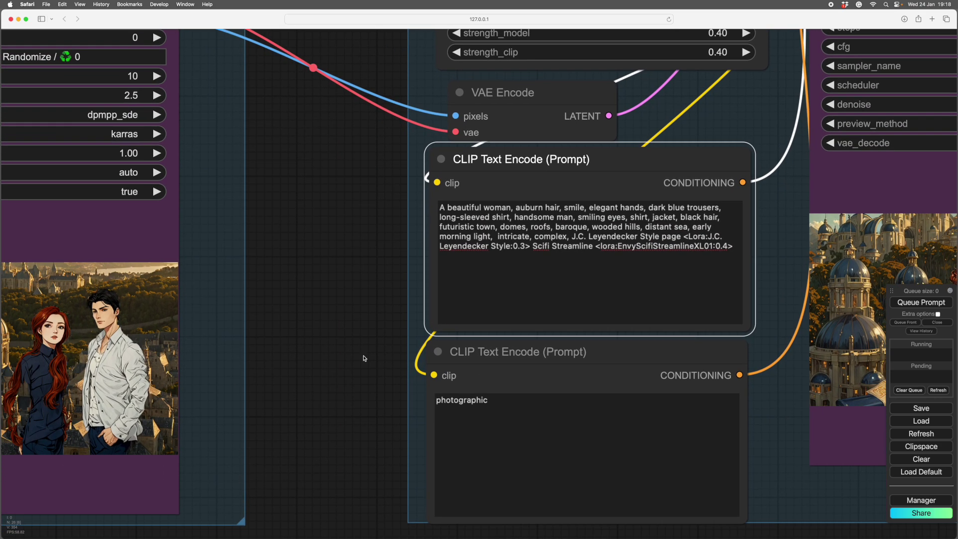
Compare the Girl group's output image of the couple with the Merge group's output image and prompts.
left_click_drag(364, 358, 716, 336)
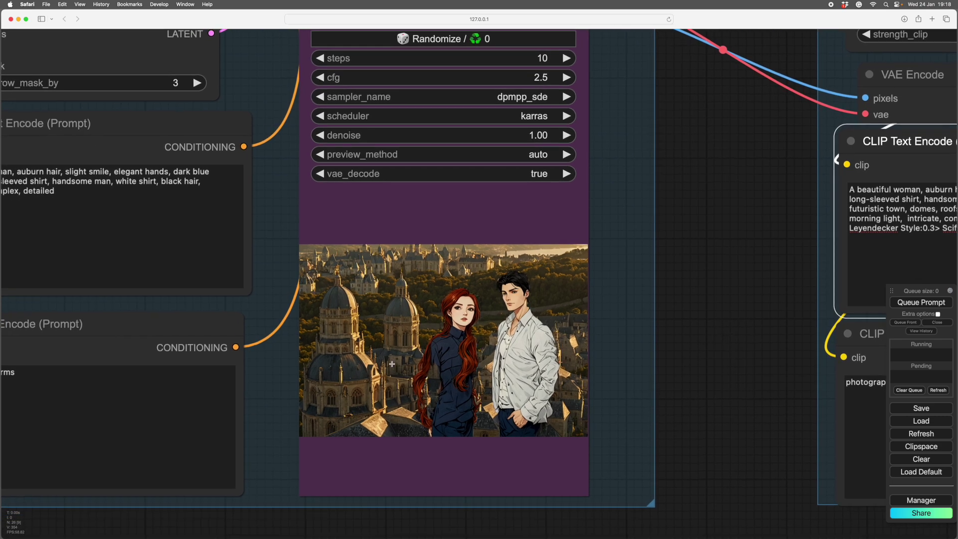
left_click_drag(704, 396, 180, 317)
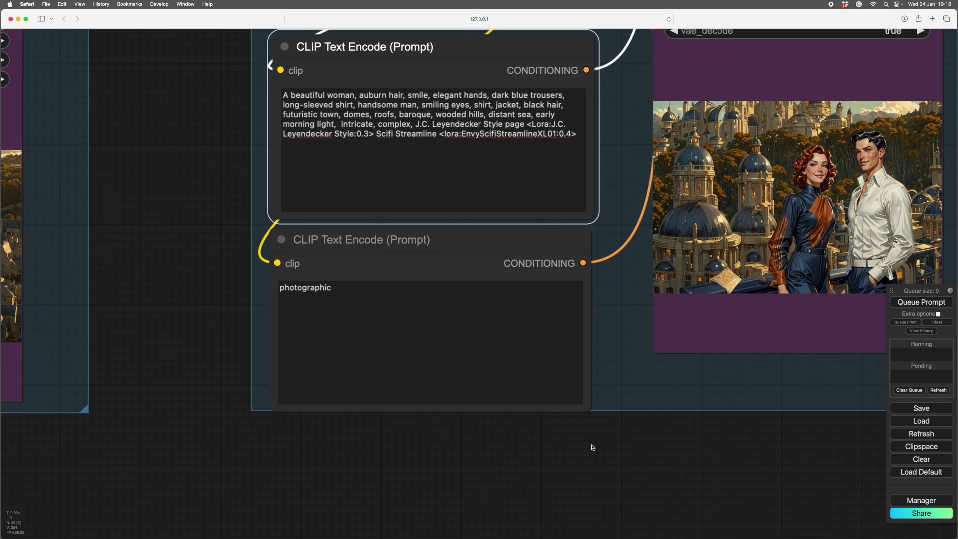
left_click_drag(593, 448, 614, 516)
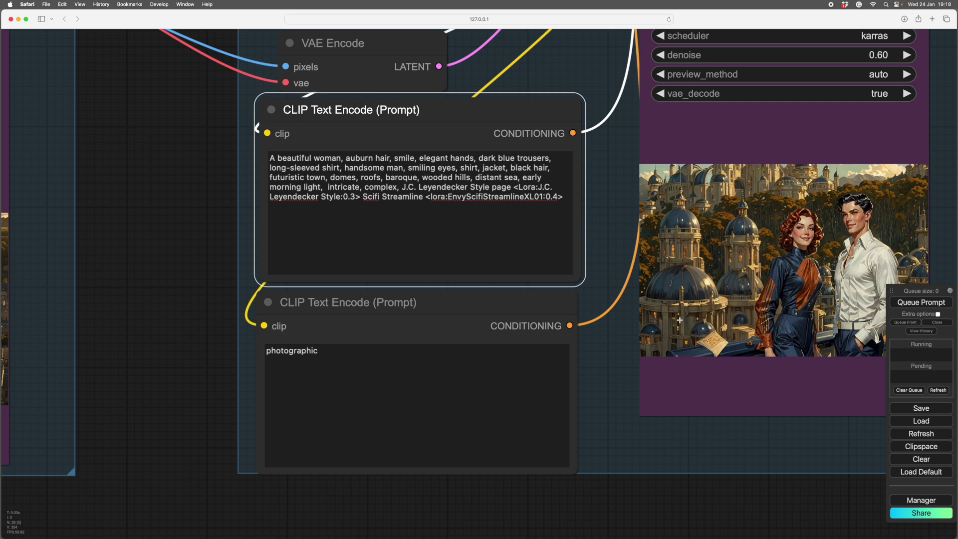
left_click_drag(731, 499, 594, 514)
scroll(594, 499, "up", 3)
scroll(595, 499, "down", 5)
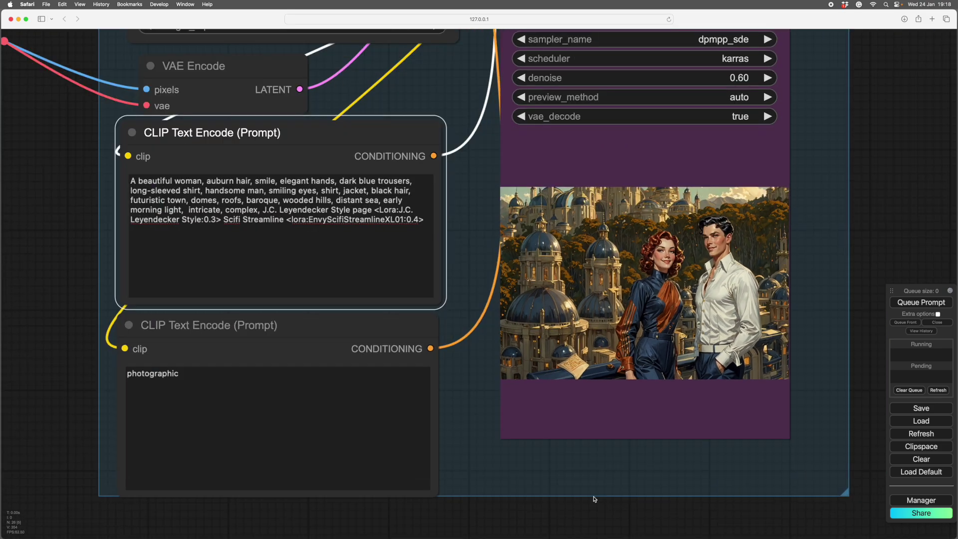
Examine the Merge group's couplebg1.png depth image and ControlNet settings alongside its LoRA strengths, prompt, and KSampler denoise and output.
left_click_drag(840, 268, 859, 428)
left_click_drag(858, 205, 867, 454)
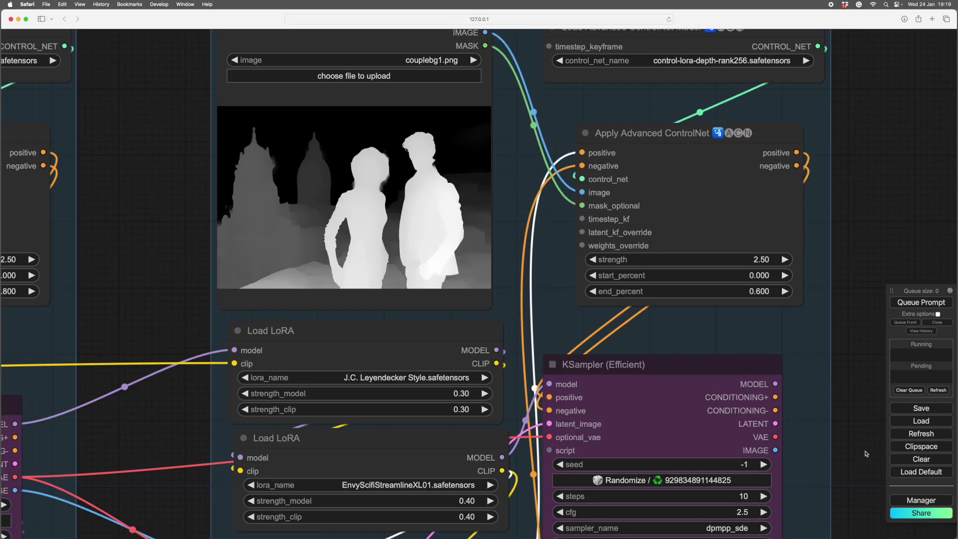
left_click_drag(852, 419, 852, 403)
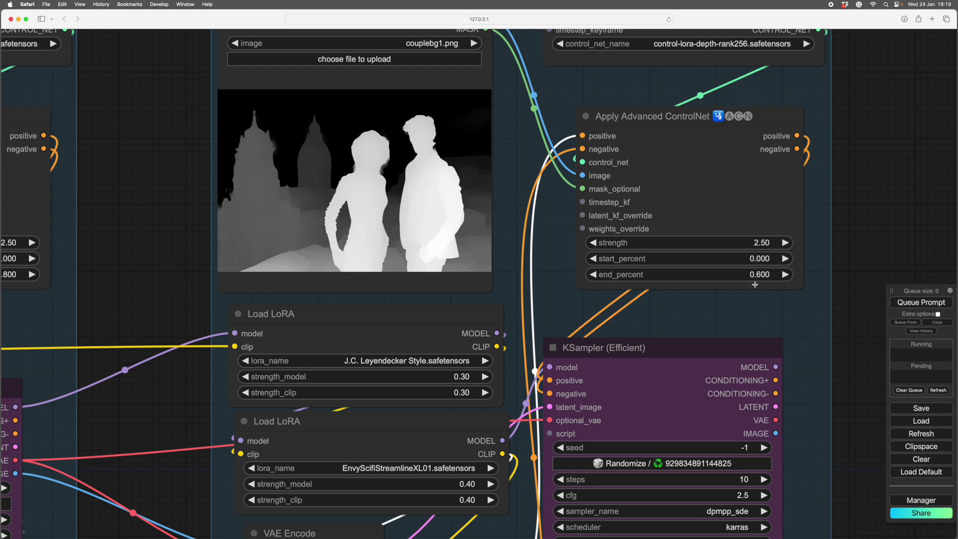
scroll(849, 321, "down", 10)
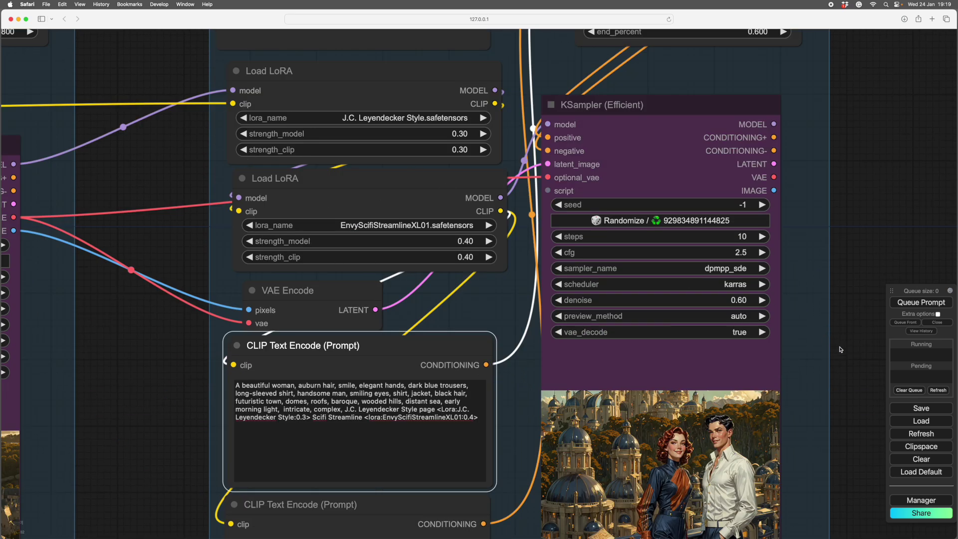
mouse_move(847, 368)
left_mouse_down()
mouse_move(842, 350)
mouse_move(848, 383)
left_mouse_up()
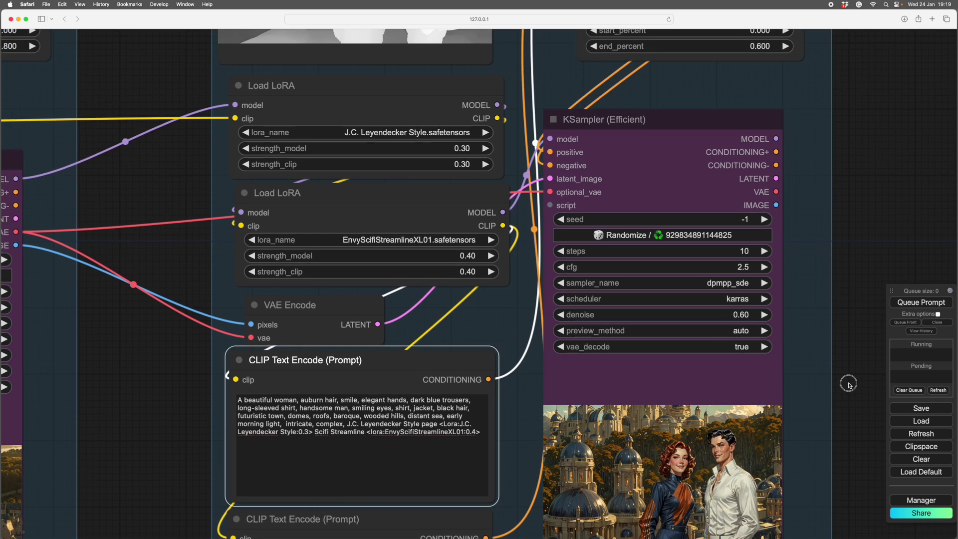
scroll(847, 353, "down", 4)
scroll(845, 320, "up", 2)
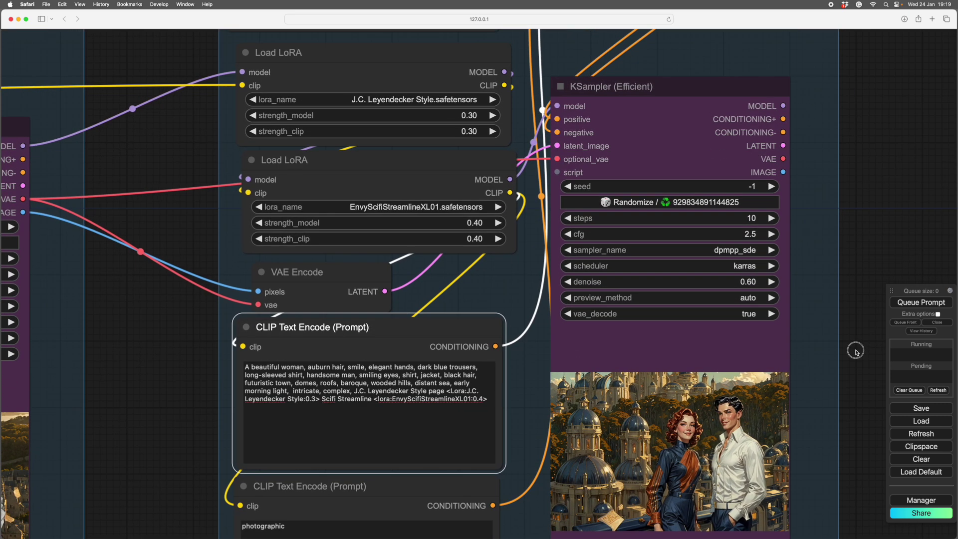
scroll(857, 319, "down", 1)
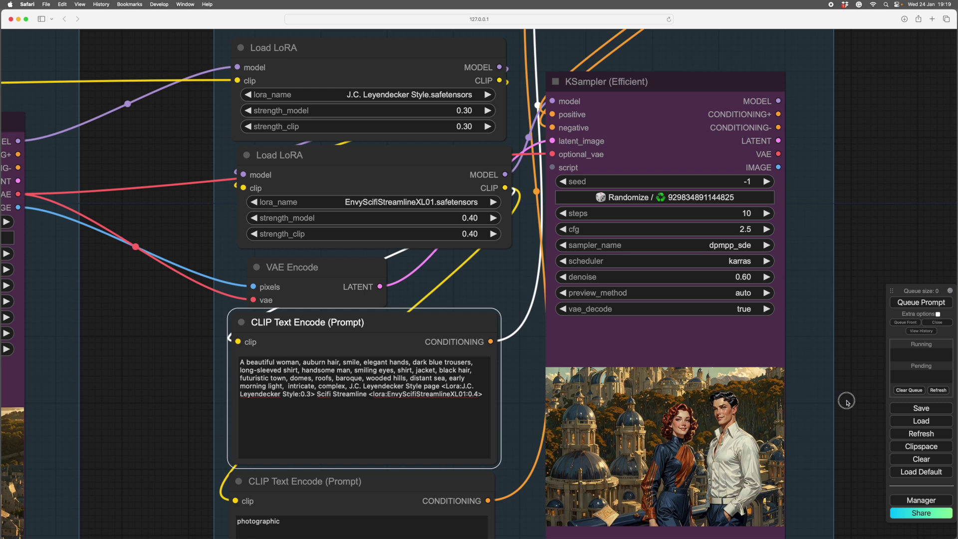
scroll(843, 396, "down", 1)
left_click_drag(847, 395, 852, 395)
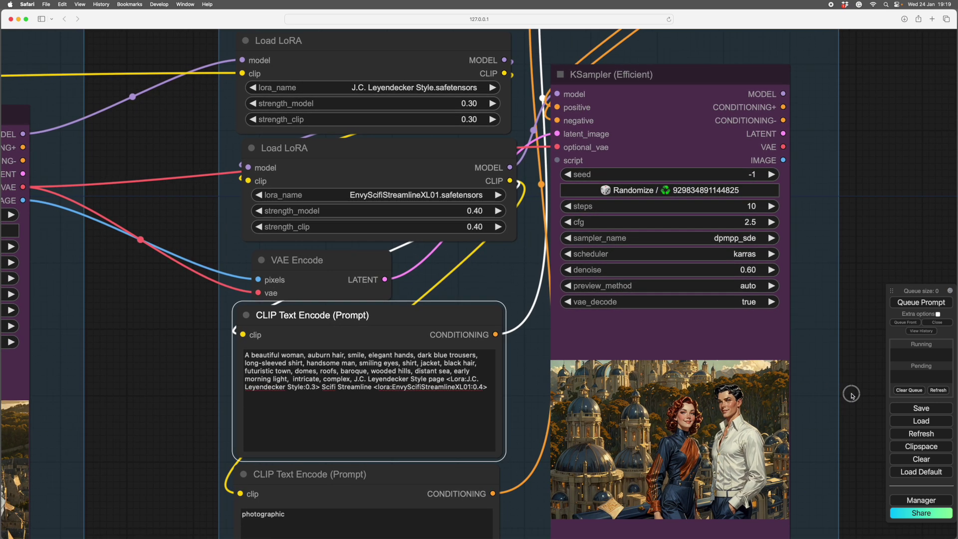
scroll(852, 395, "down", 2)
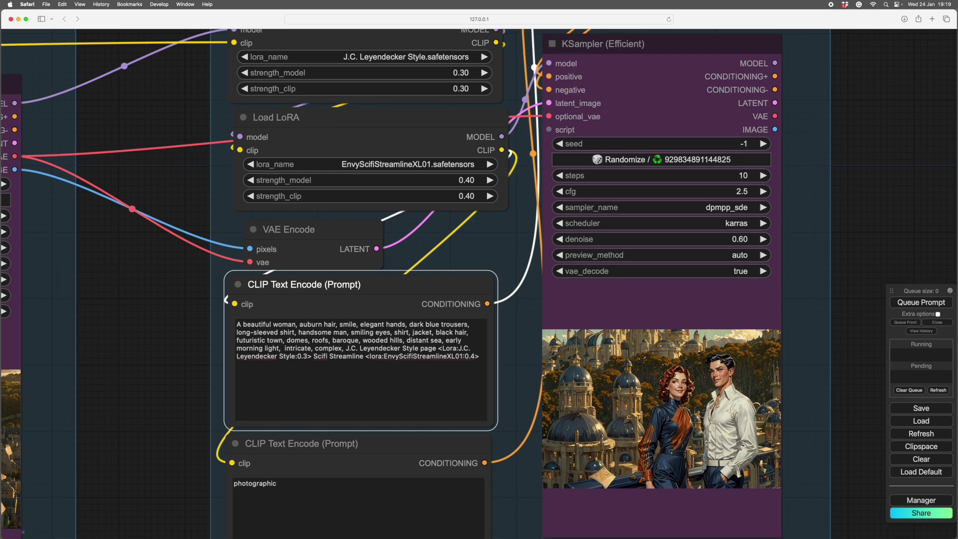
left_click_drag(850, 410, 825, 433)
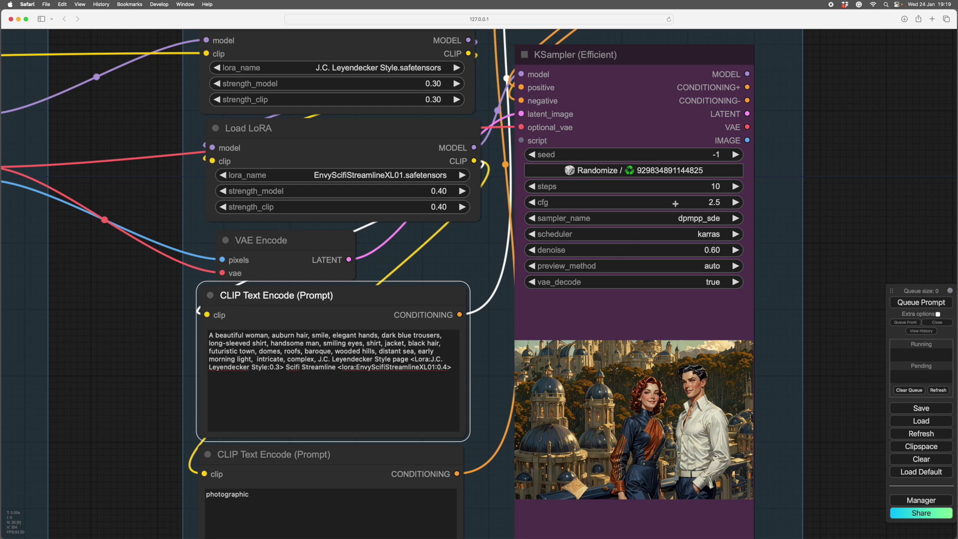
Inspect the Merge group's final image up close, checking the couple, the domes and the wooded background against the prompts.
left_click_drag(831, 427, 797, 322)
scroll(790, 365, "up", 3)
left_click_drag(797, 384, 799, 385)
scroll(799, 385, "down", 2)
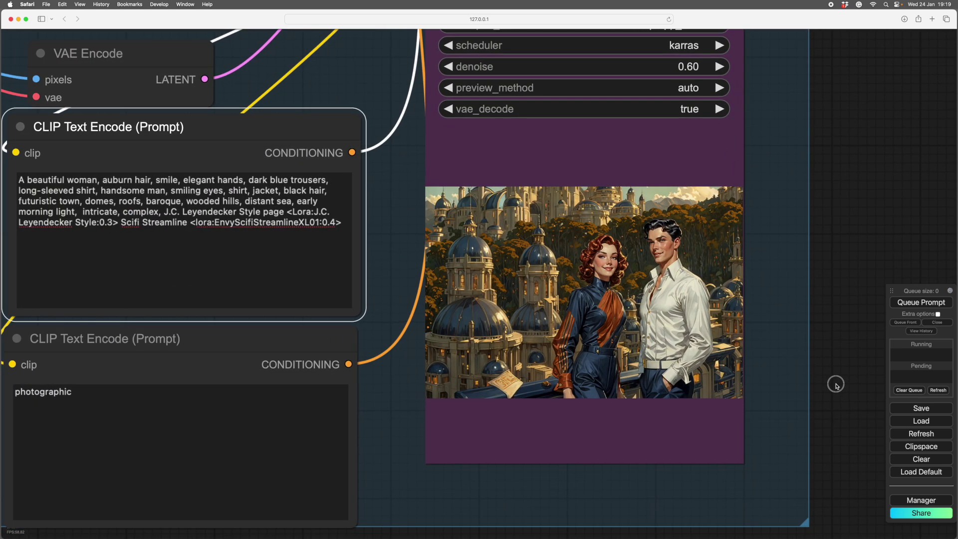
scroll(834, 385, "down", 2)
scroll(839, 385, "up", 4)
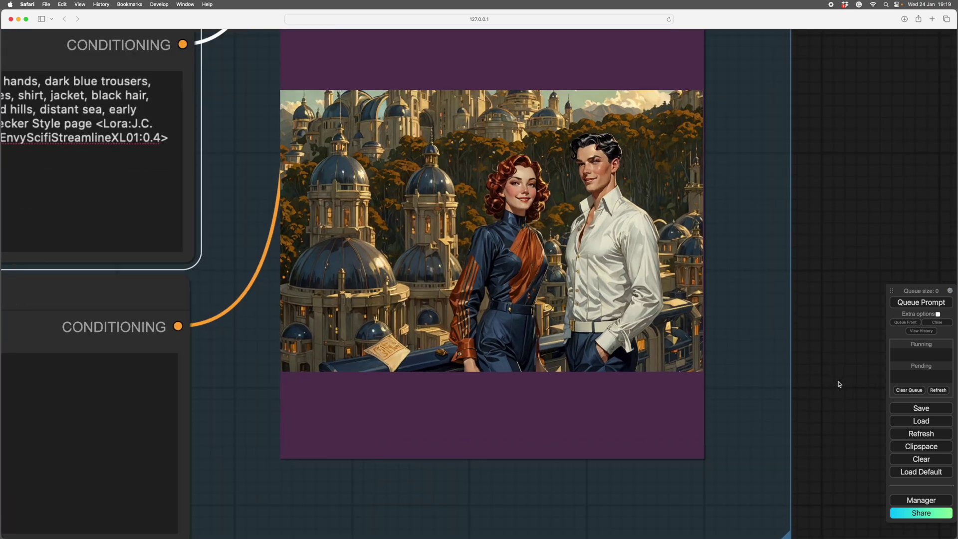
scroll(826, 392, "up", 3)
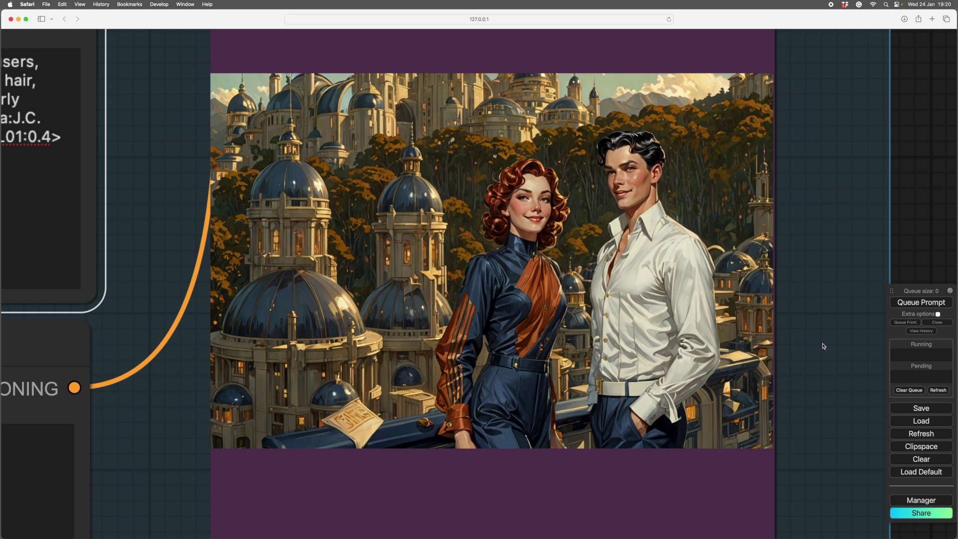
scroll(823, 346, "down", 5)
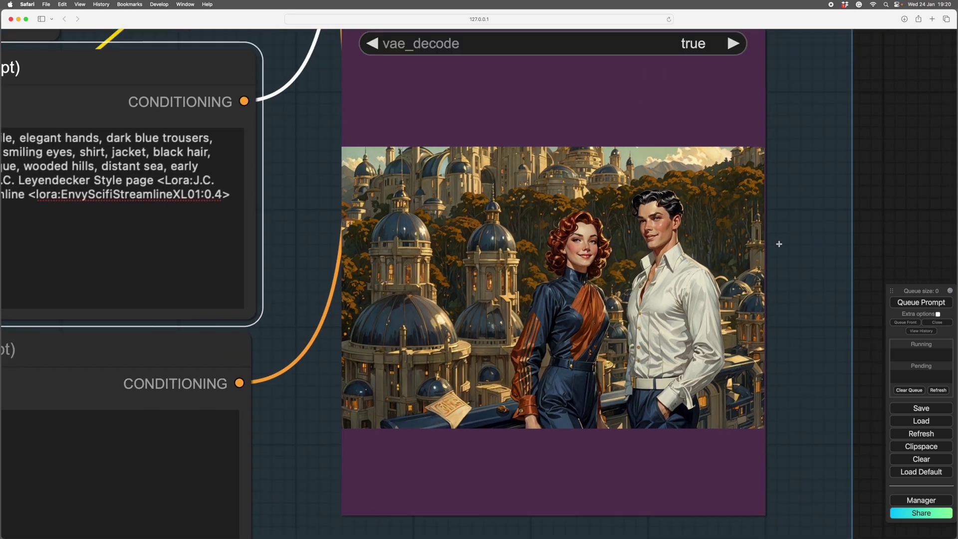
left_click_drag(880, 200, 856, 216)
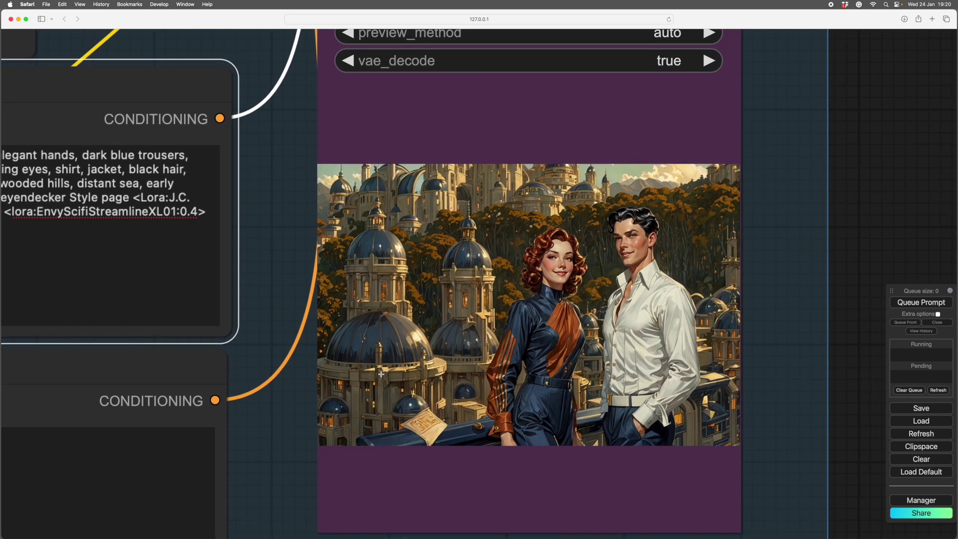
scroll(845, 332, "down", 3)
mouse_move(840, 375)
left_mouse_down()
mouse_move(835, 382)
mouse_move(847, 366)
left_mouse_up()
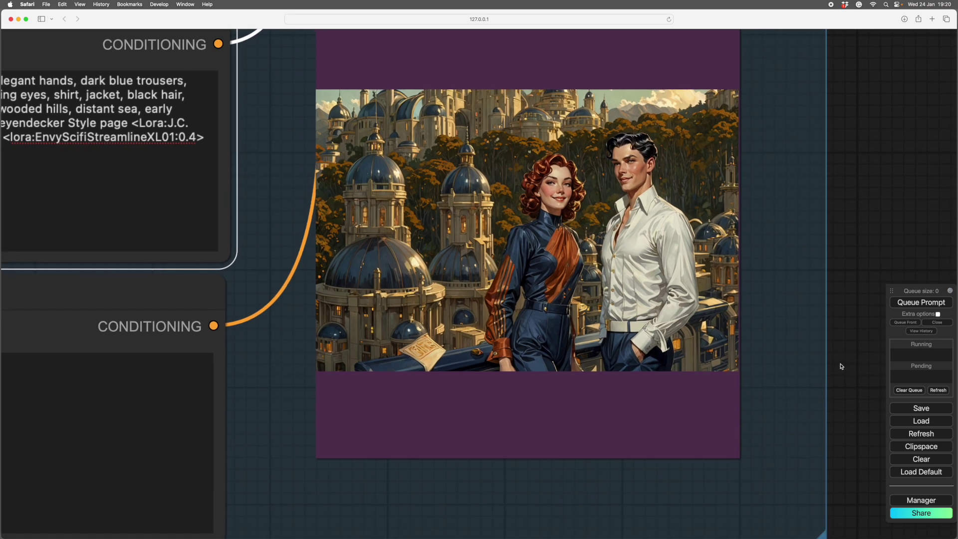
scroll(842, 366, "down", 3)
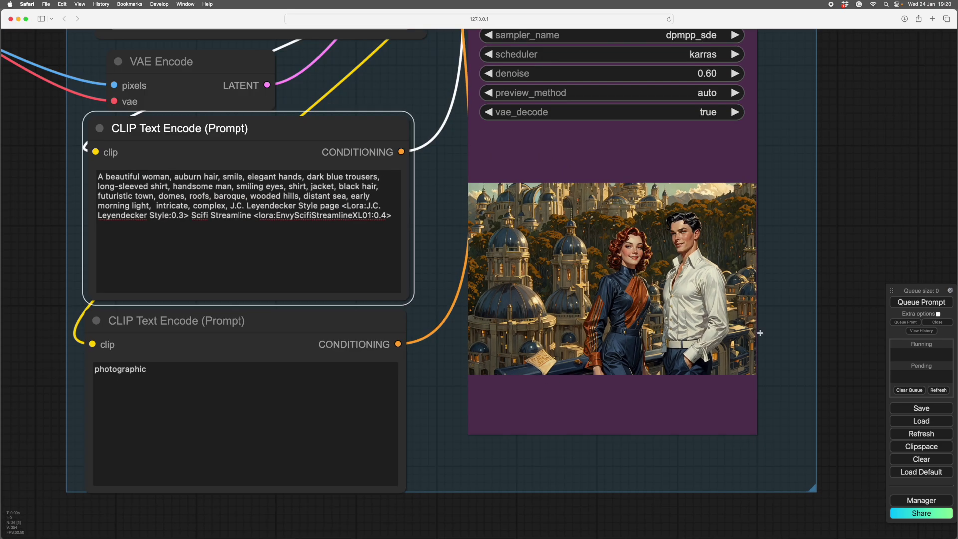
scroll(818, 345, "down", 5)
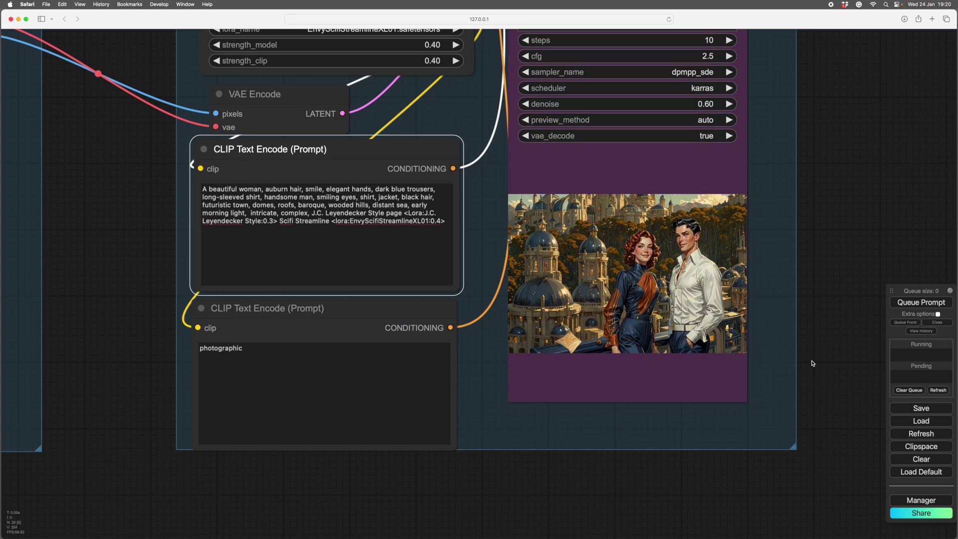
scroll(812, 363, "up", 5)
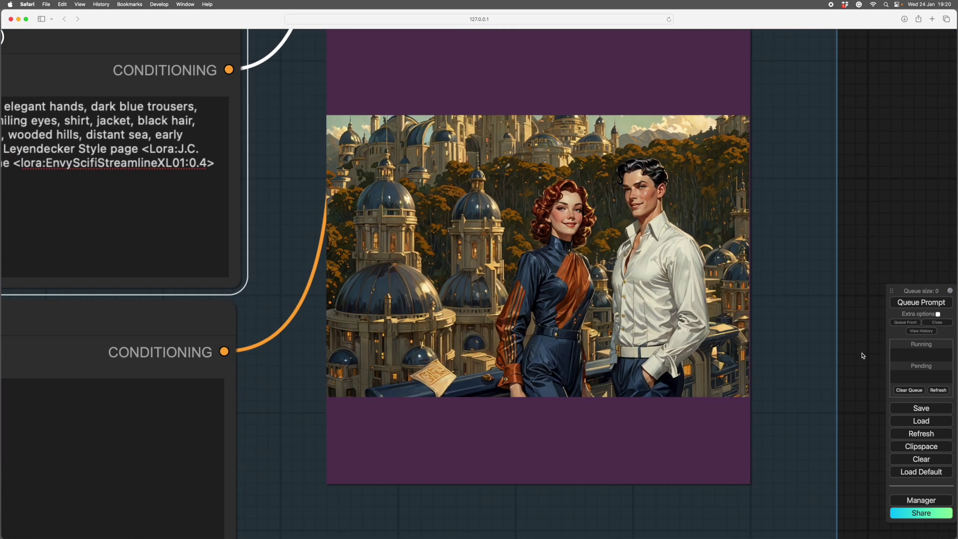
scroll(848, 352, "down", 4)
scroll(842, 347, "down", 5)
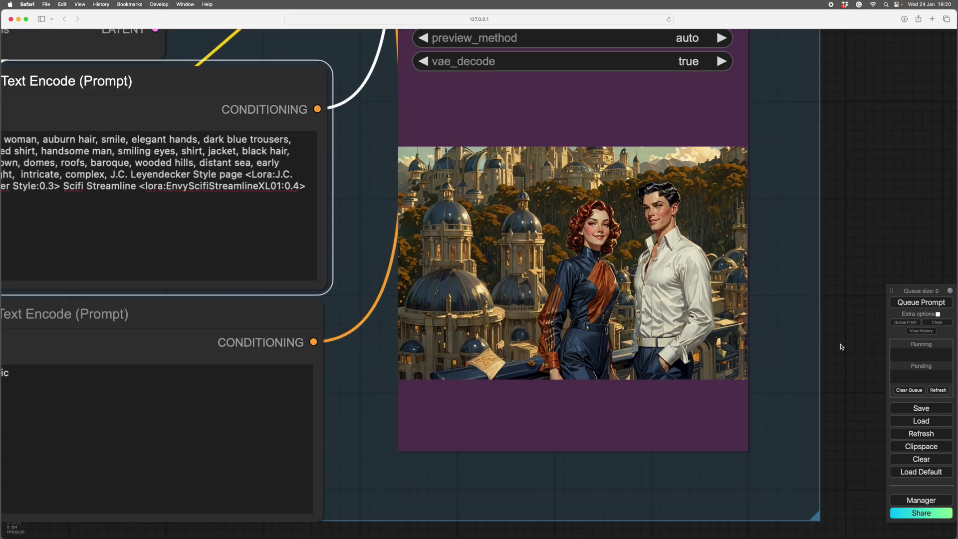
Compare the background, Girl and Merge groups' output images in sequence, ending with a close look at the final styled image.
scroll(842, 347, "down", 2)
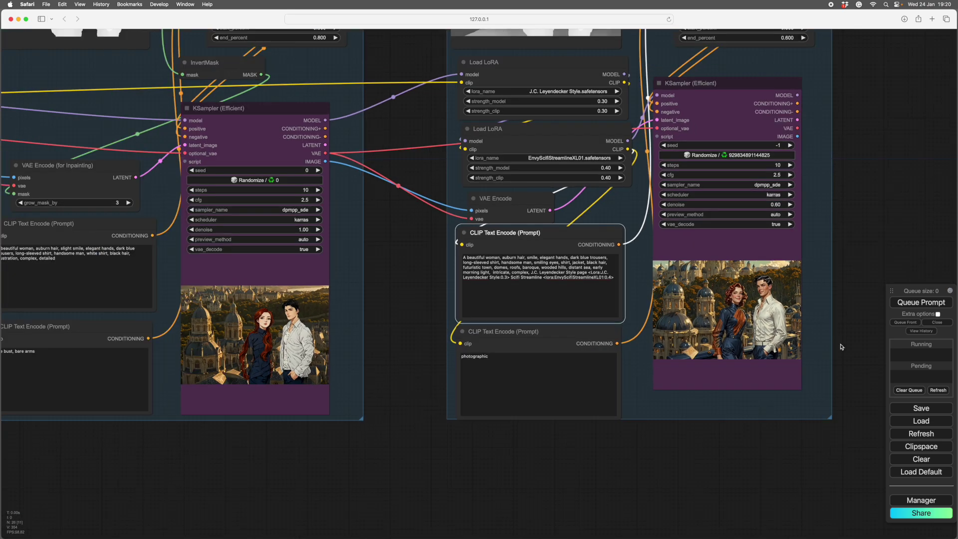
scroll(842, 297, "up", 3)
left_click_drag(841, 296, 837, 287)
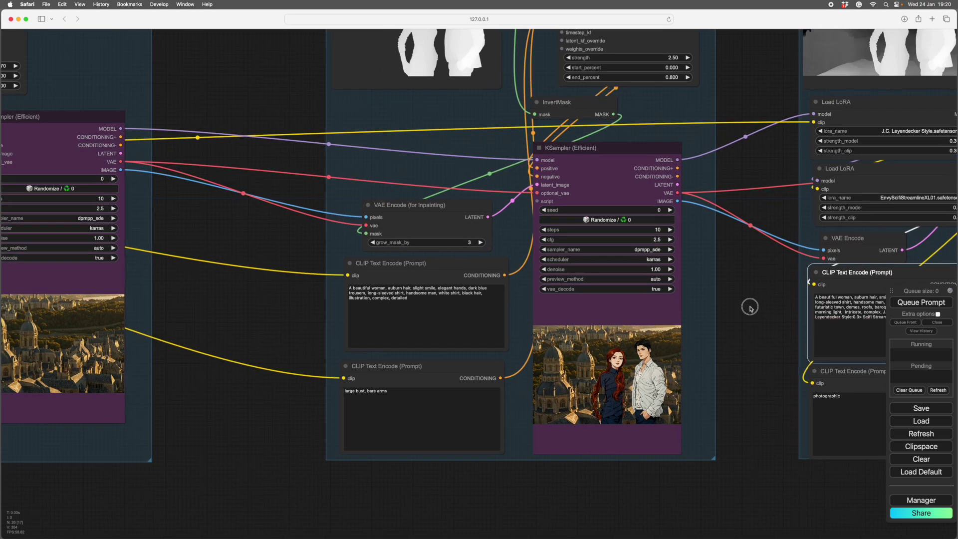
left_click_drag(361, 348, 751, 310)
left_click_drag(217, 320, 661, 398)
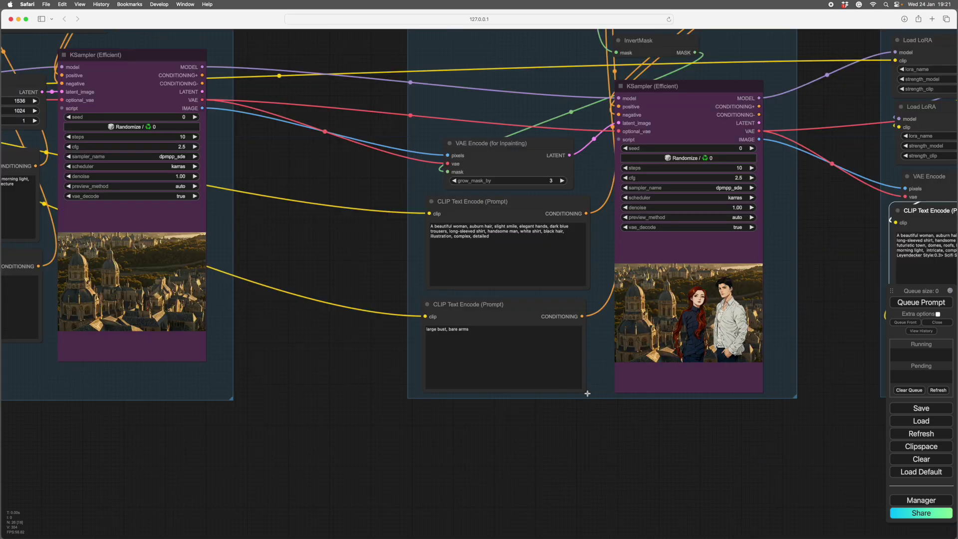
left_click_drag(650, 420, 295, 412)
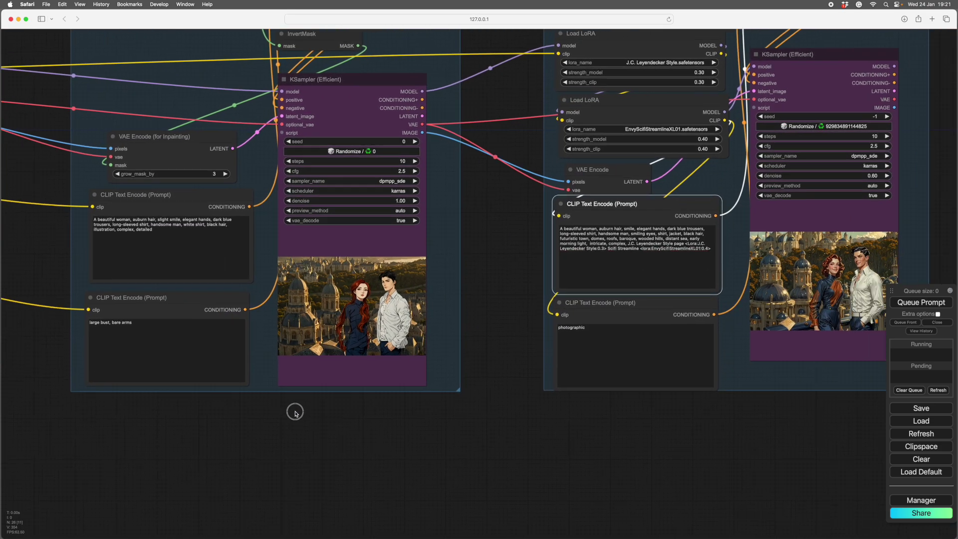
left_click_drag(577, 439, 325, 466)
scroll(376, 450, "up", 8)
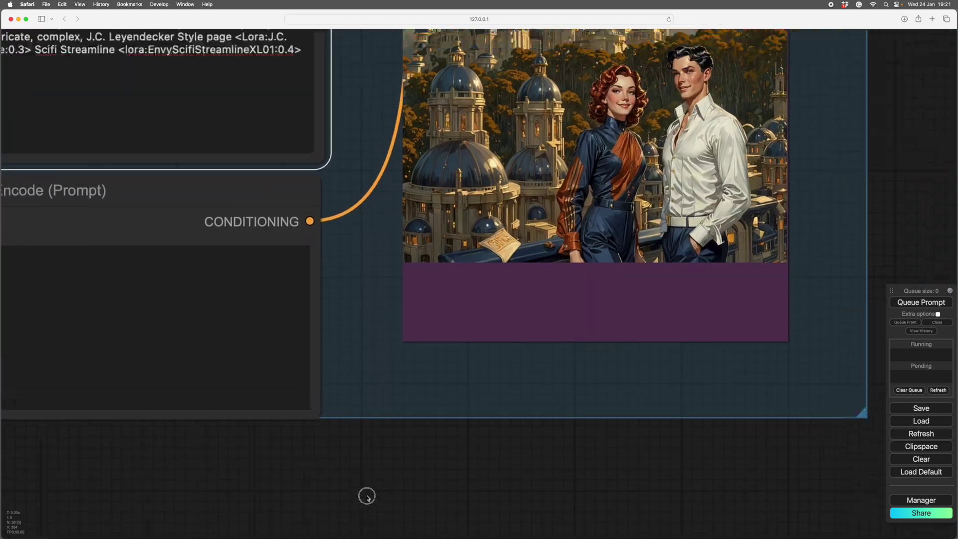
left_click_drag(367, 496, 313, 538)
left_click_drag(855, 155, 905, 214)
scroll(833, 227, "up", 3)
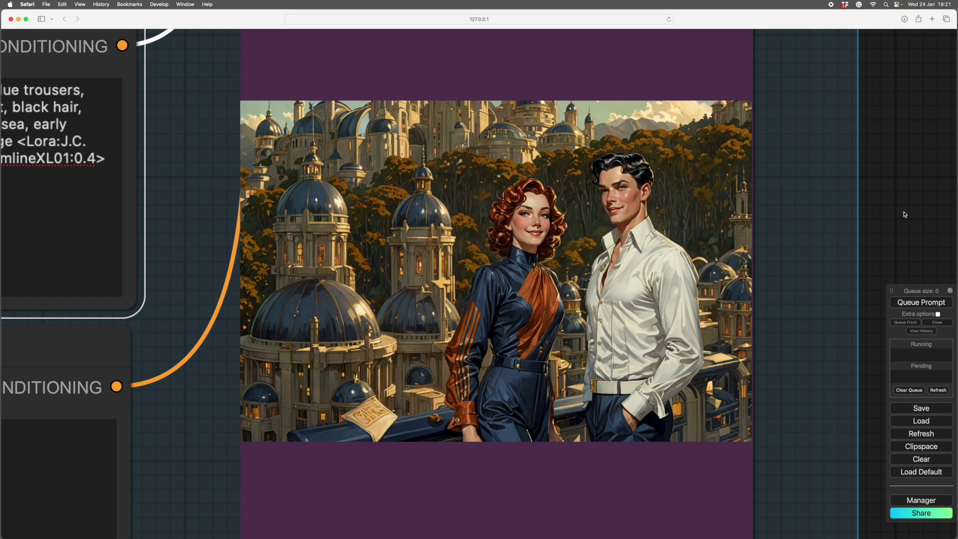